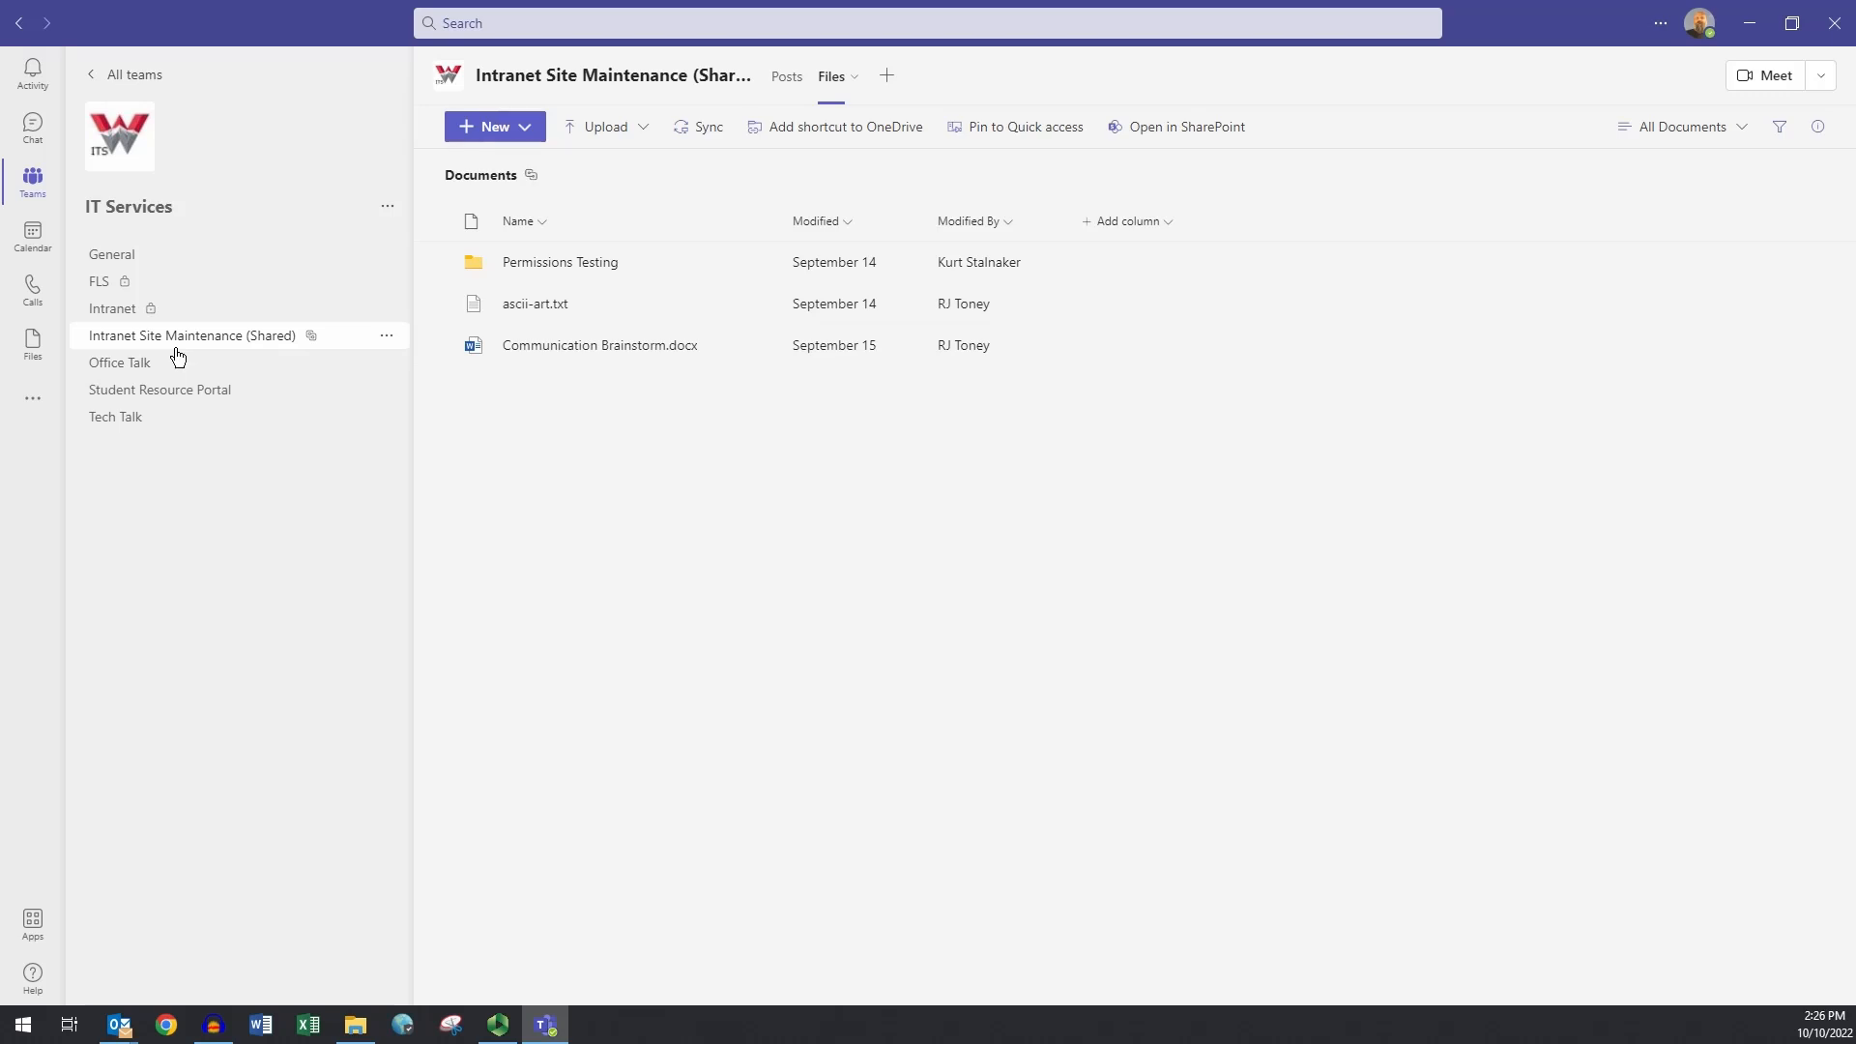
- Post 'Hey, please view and add to this list of intranet updates (test)' with Punchlist.docx attached
{"action": "left_click", "coordinate": [176, 350]}
{"action": "left_click", "coordinate": [720, 953]}
{"action": "type", "text": "Hey, please view and add to this list of intranet updates (test)"}
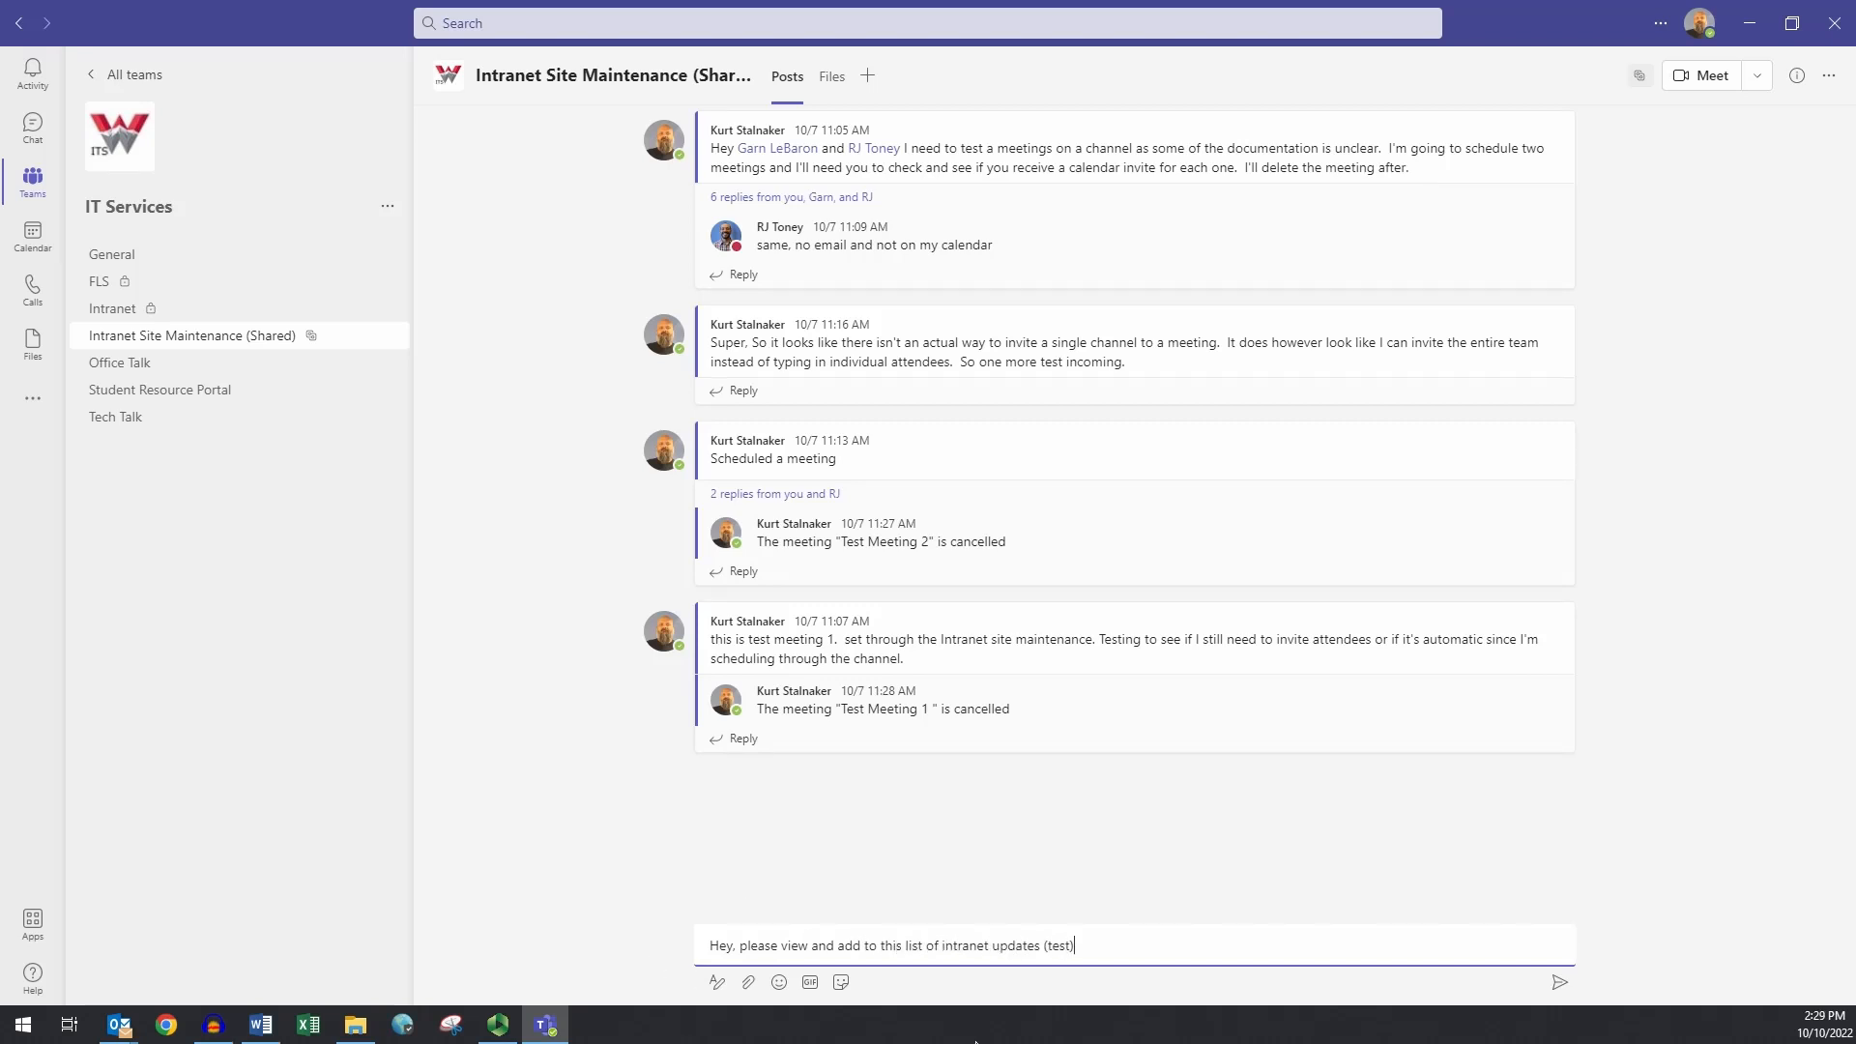
{"action": "left_click", "coordinate": [748, 983]}
{"action": "left_click", "coordinate": [727, 946]}
{"action": "left_click", "coordinate": [1590, 955]}
{"action": "left_click", "coordinate": [1559, 982]}
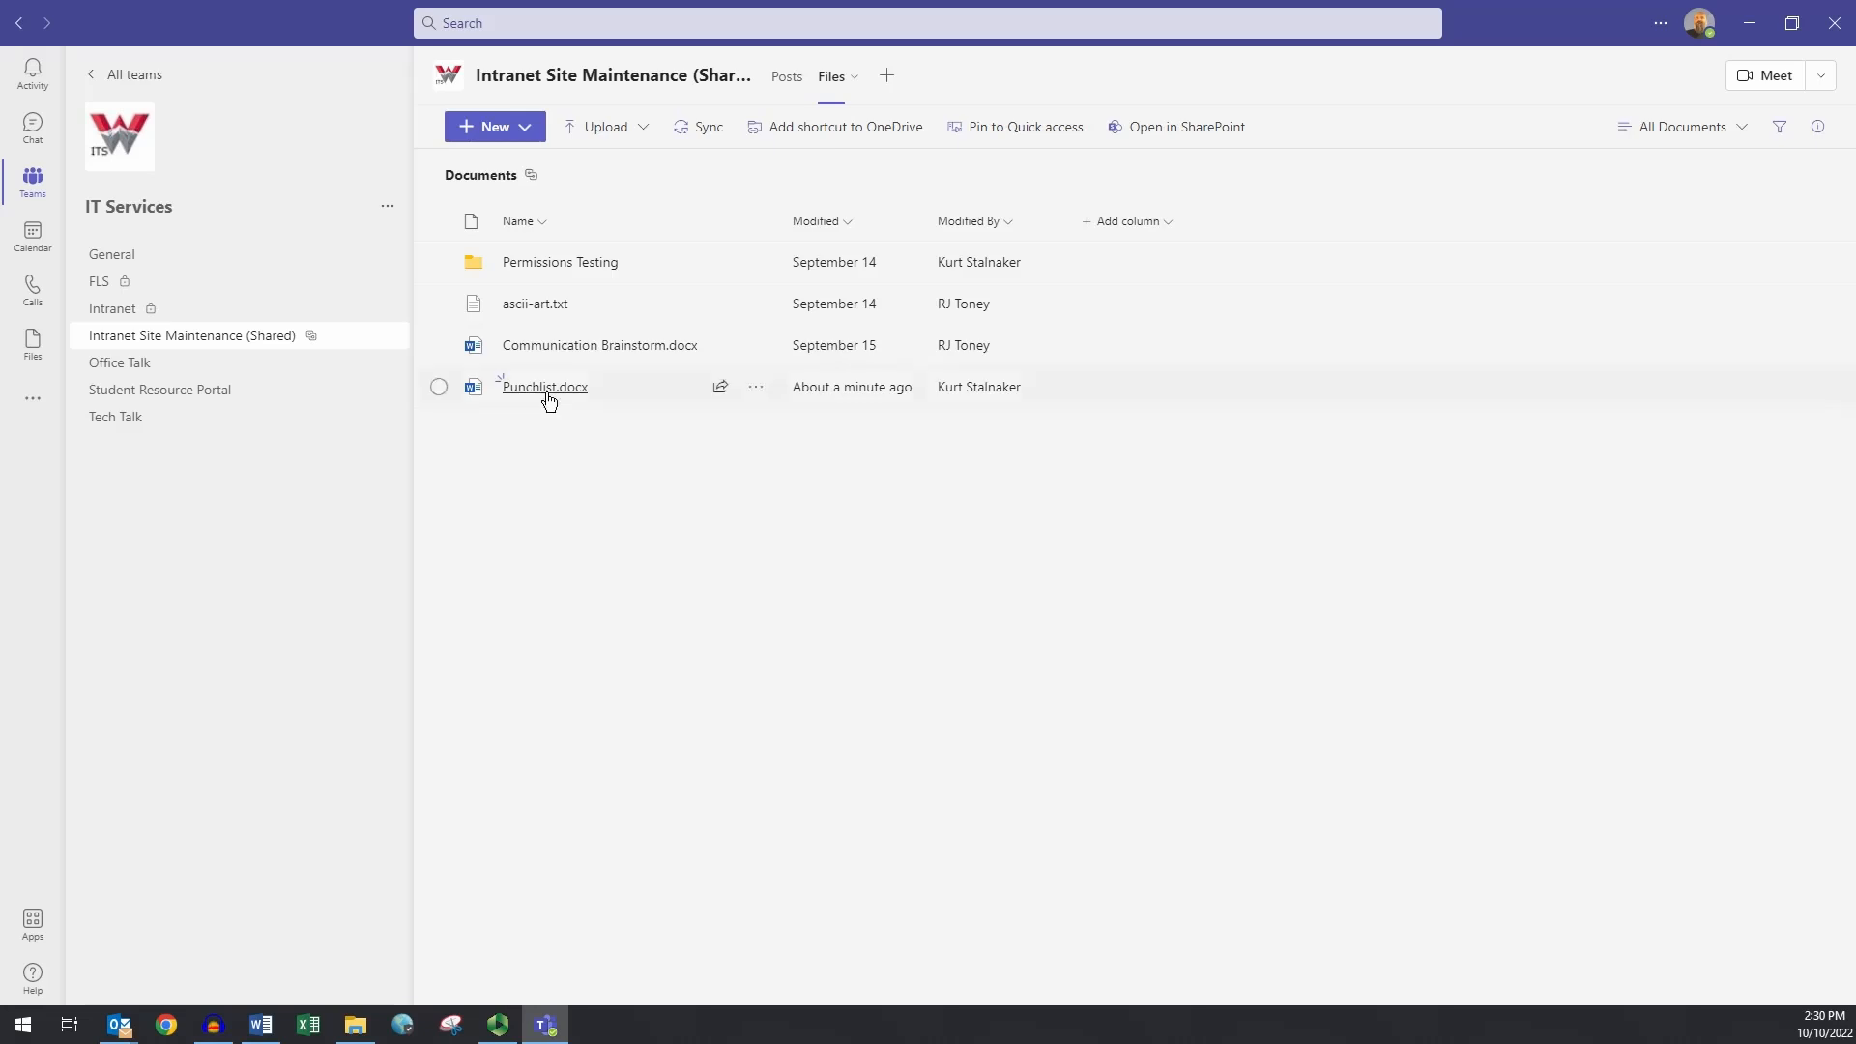
- Open Punchlist.docx in Word and type 'While I'm typing here, my coworker can edit' below the list
{"action": "left_click", "coordinate": [547, 391]}
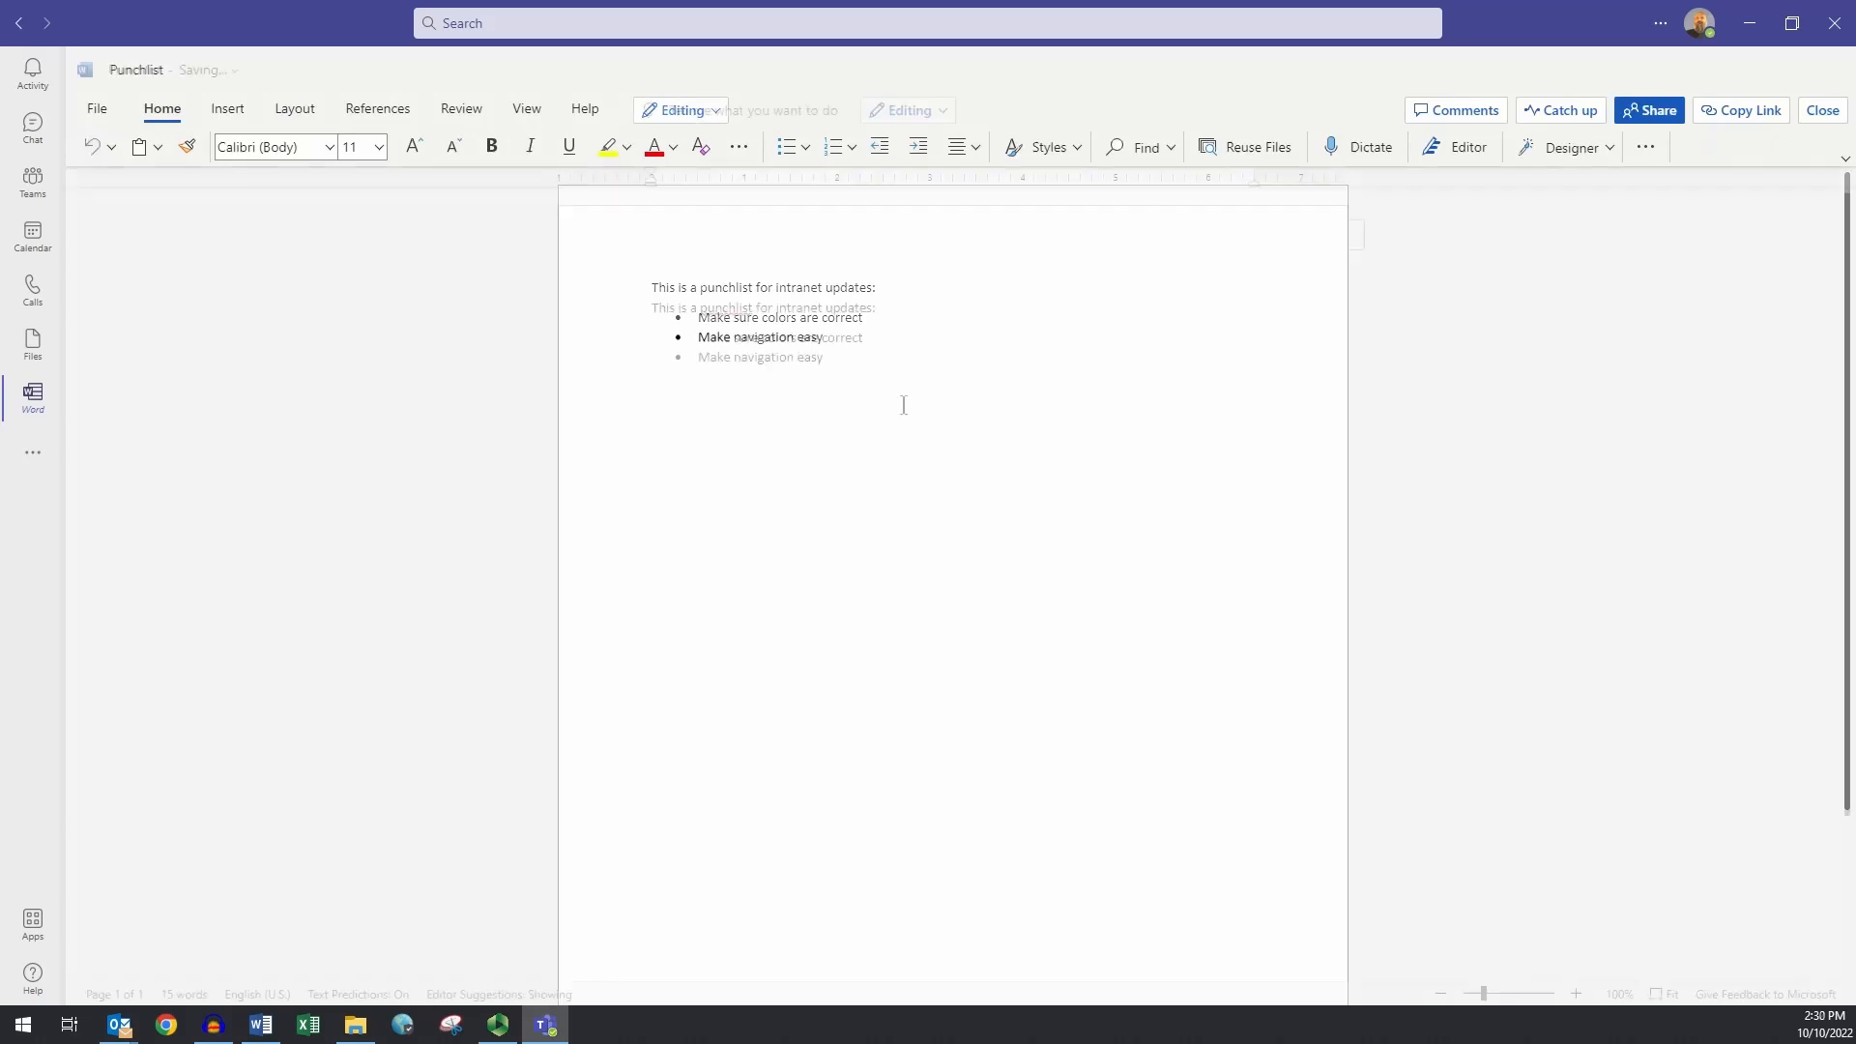
{"action": "type", "text": "My co"}
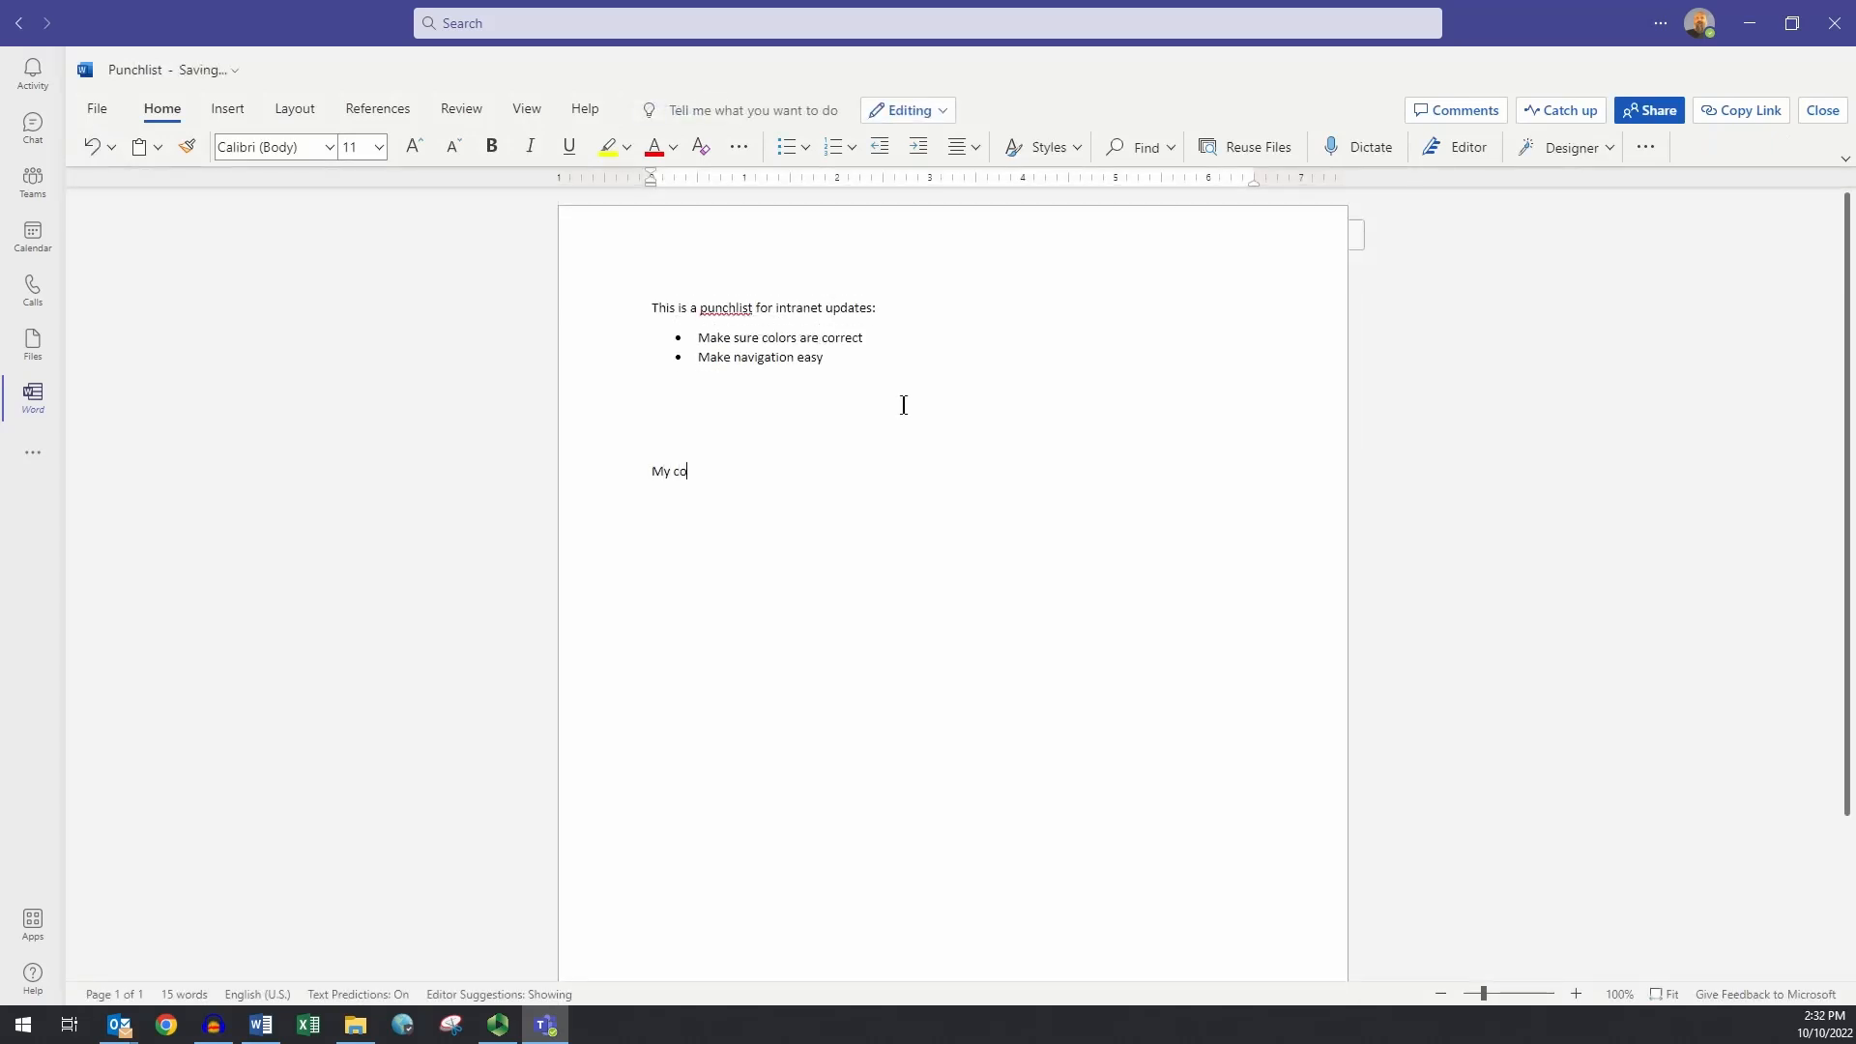
{"action": "type", "text": "worker"}
{"action": "key", "text": "BackSpace"}
{"action": "key", "text": "BackSpace"}
{"action": "key", "text": "BackSpace"}
{"action": "key", "text": "BackSpace"}
{"action": "key", "text": "BackSpace"}
{"action": "key", "text": "BackSpace"}
{"action": "key", "text": "BackSpace"}
{"action": "key", "text": "BackSpace"}
{"action": "key", "text": "BackSpace"}
{"action": "key", "text": "BackSpace"}
{"action": "type", "text": "While I'"}
{"action": "type", "text": "m typing here, "}
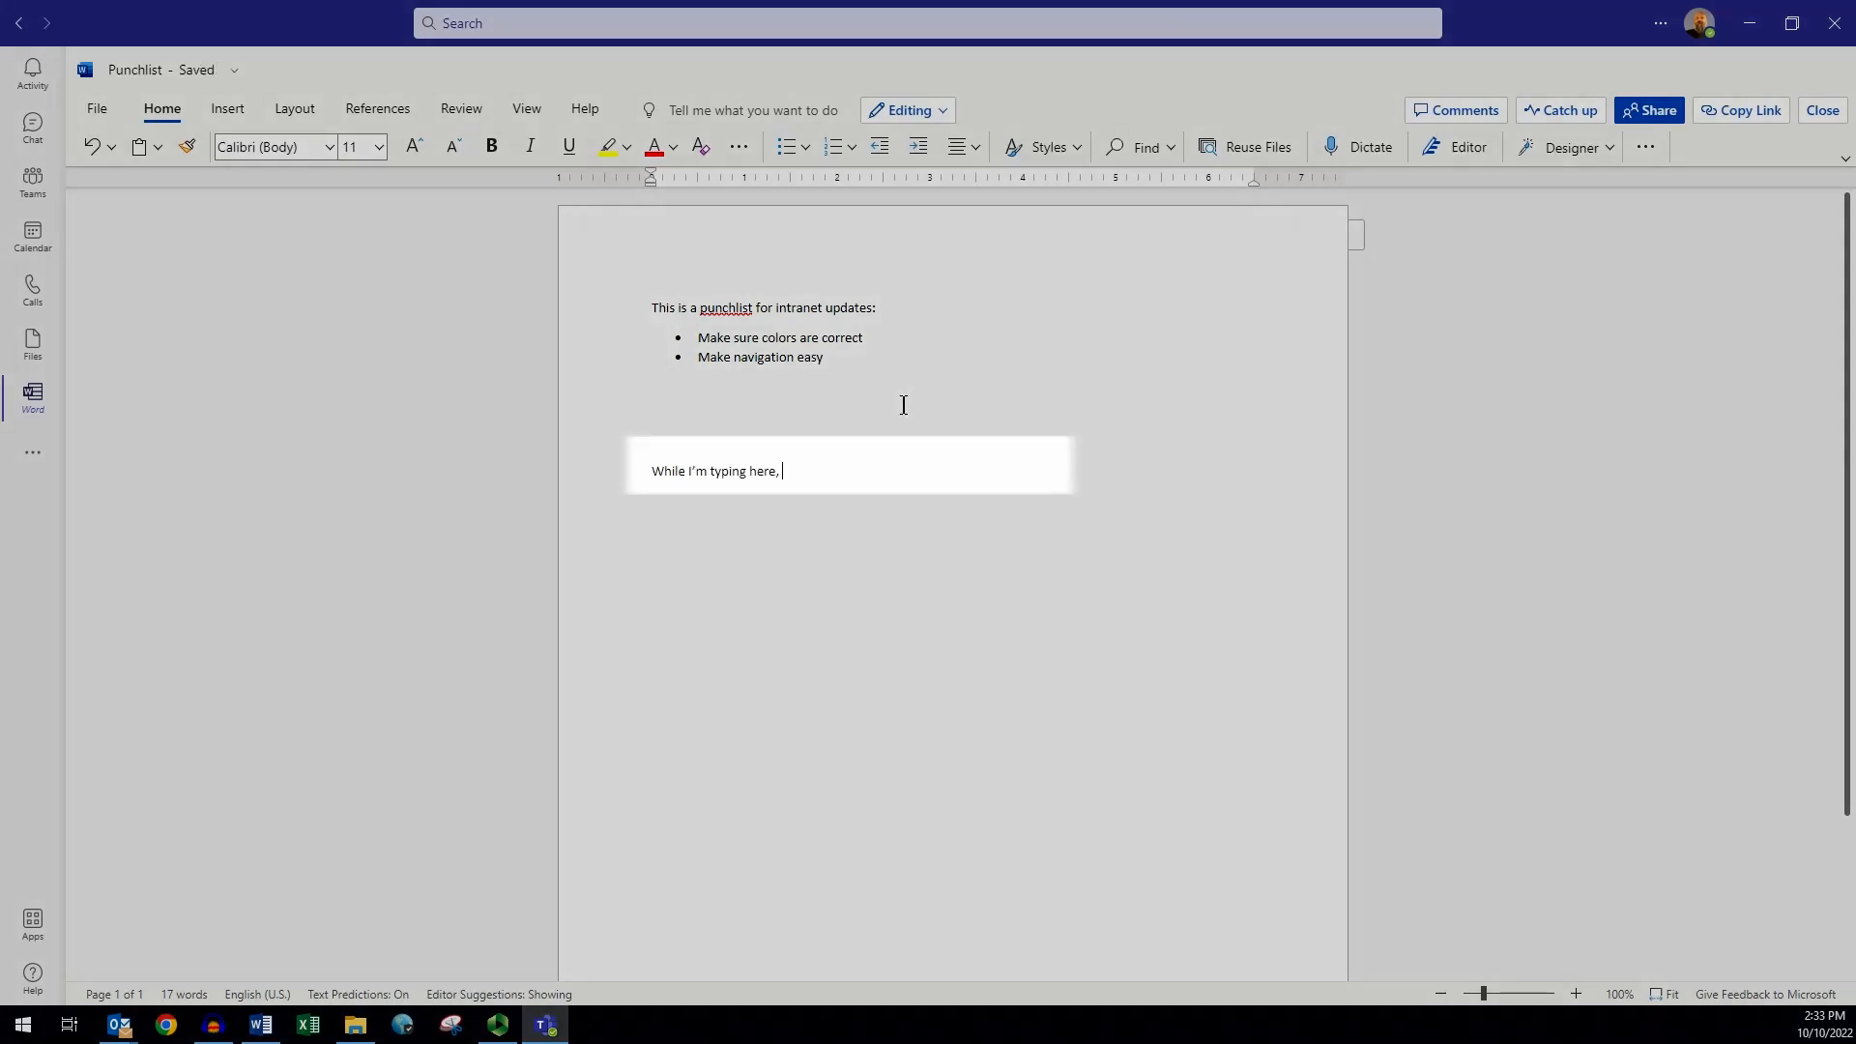
{"action": "type", "text": "my co"}
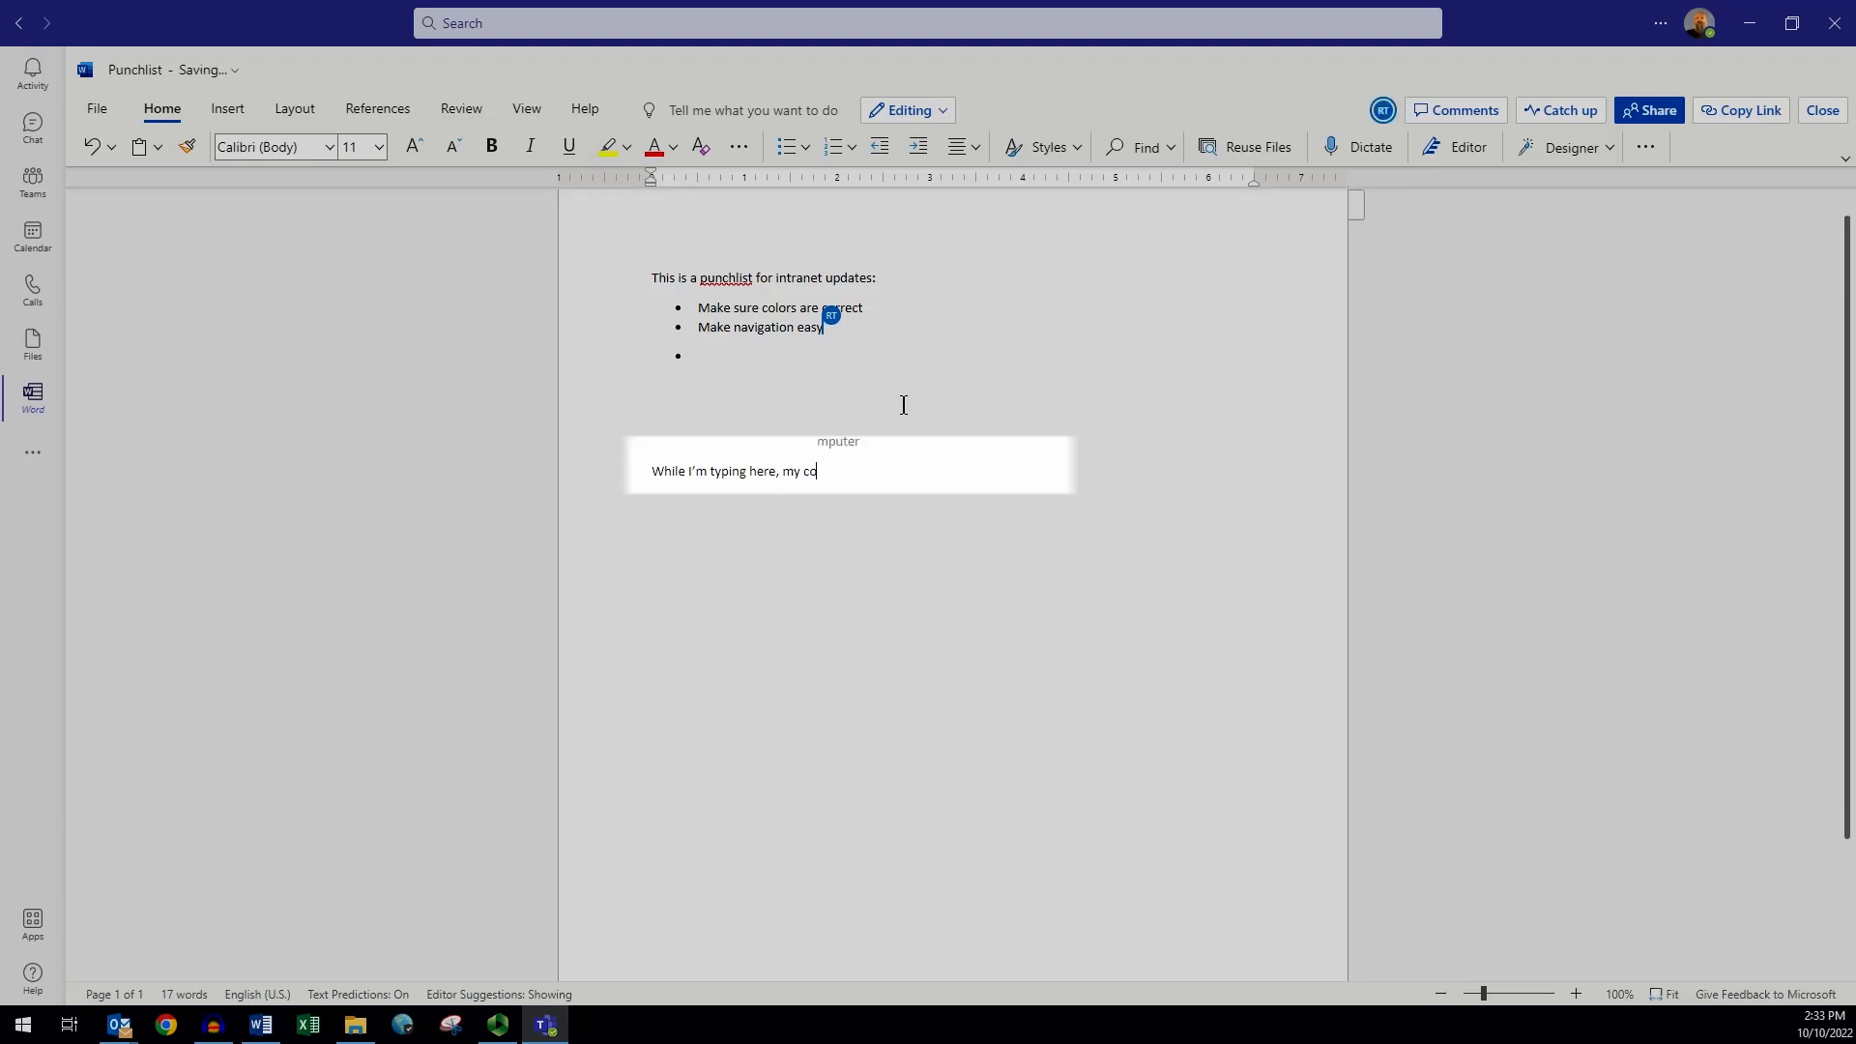
{"action": "type", "text": "worker can e"}
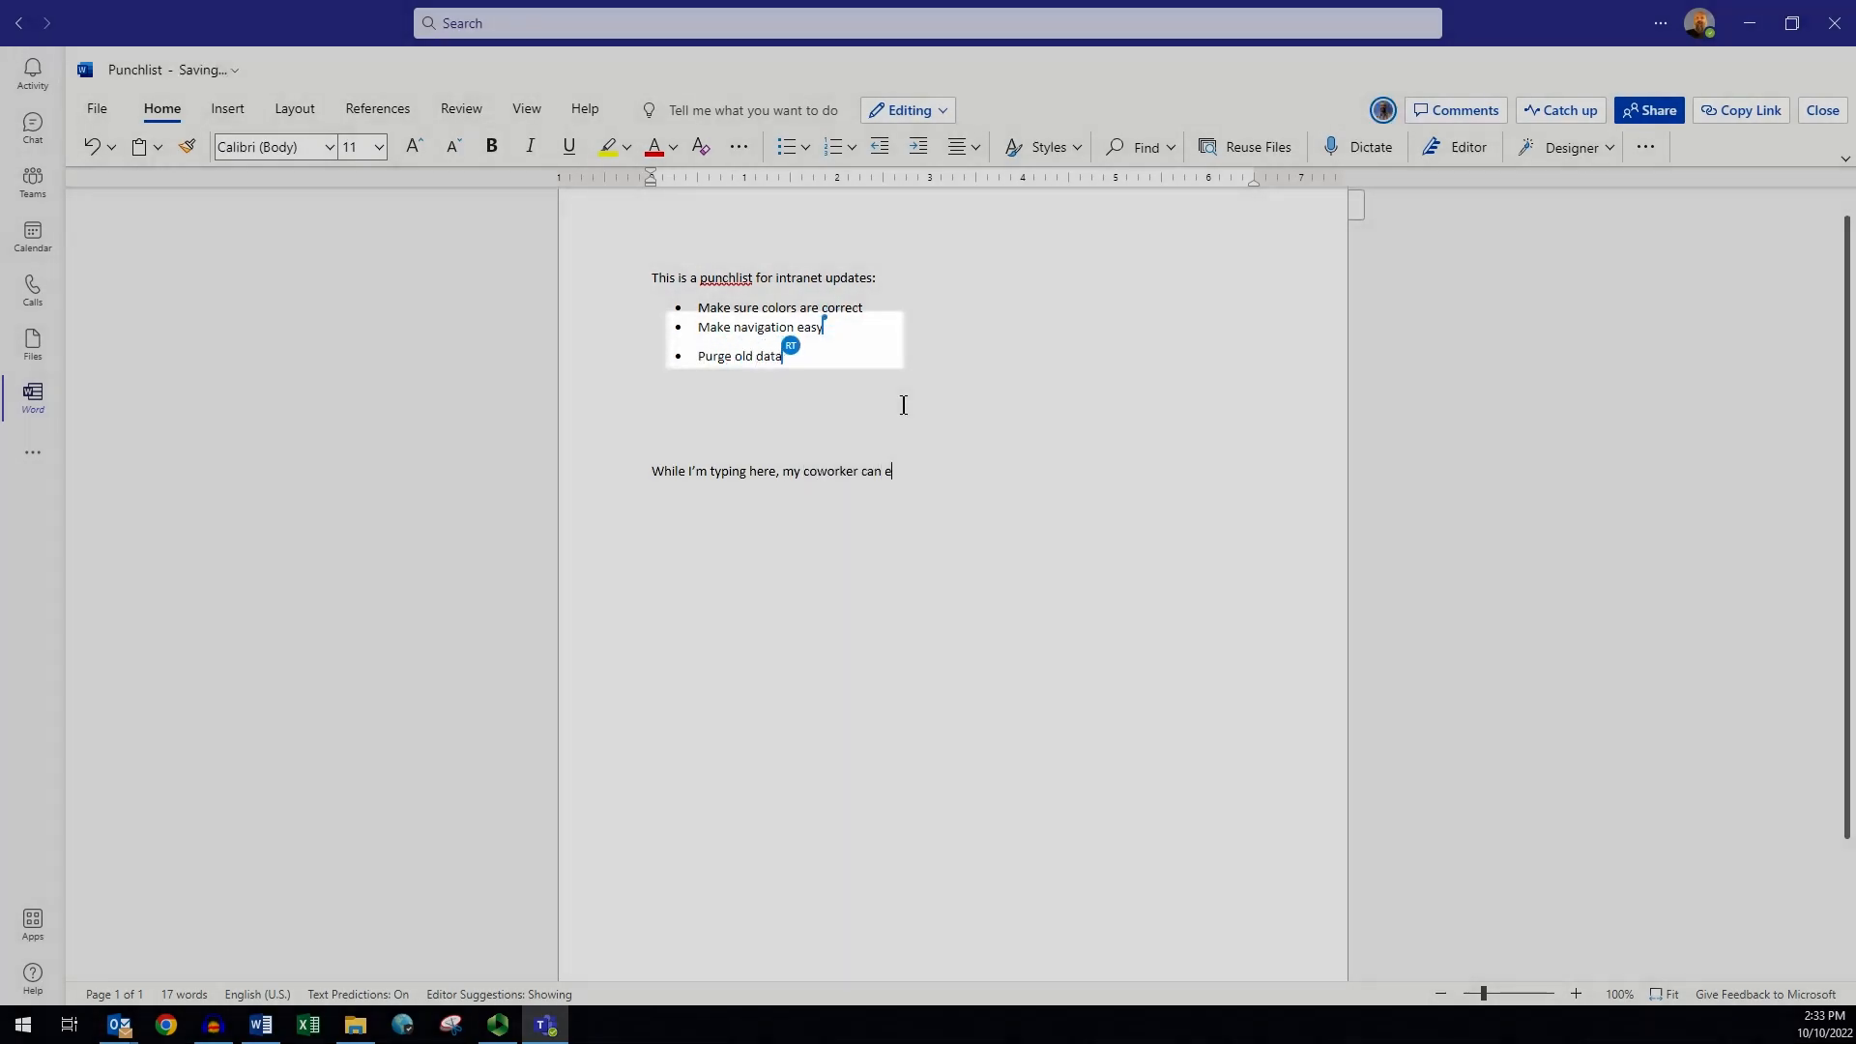
{"action": "type", "text": "dit"}
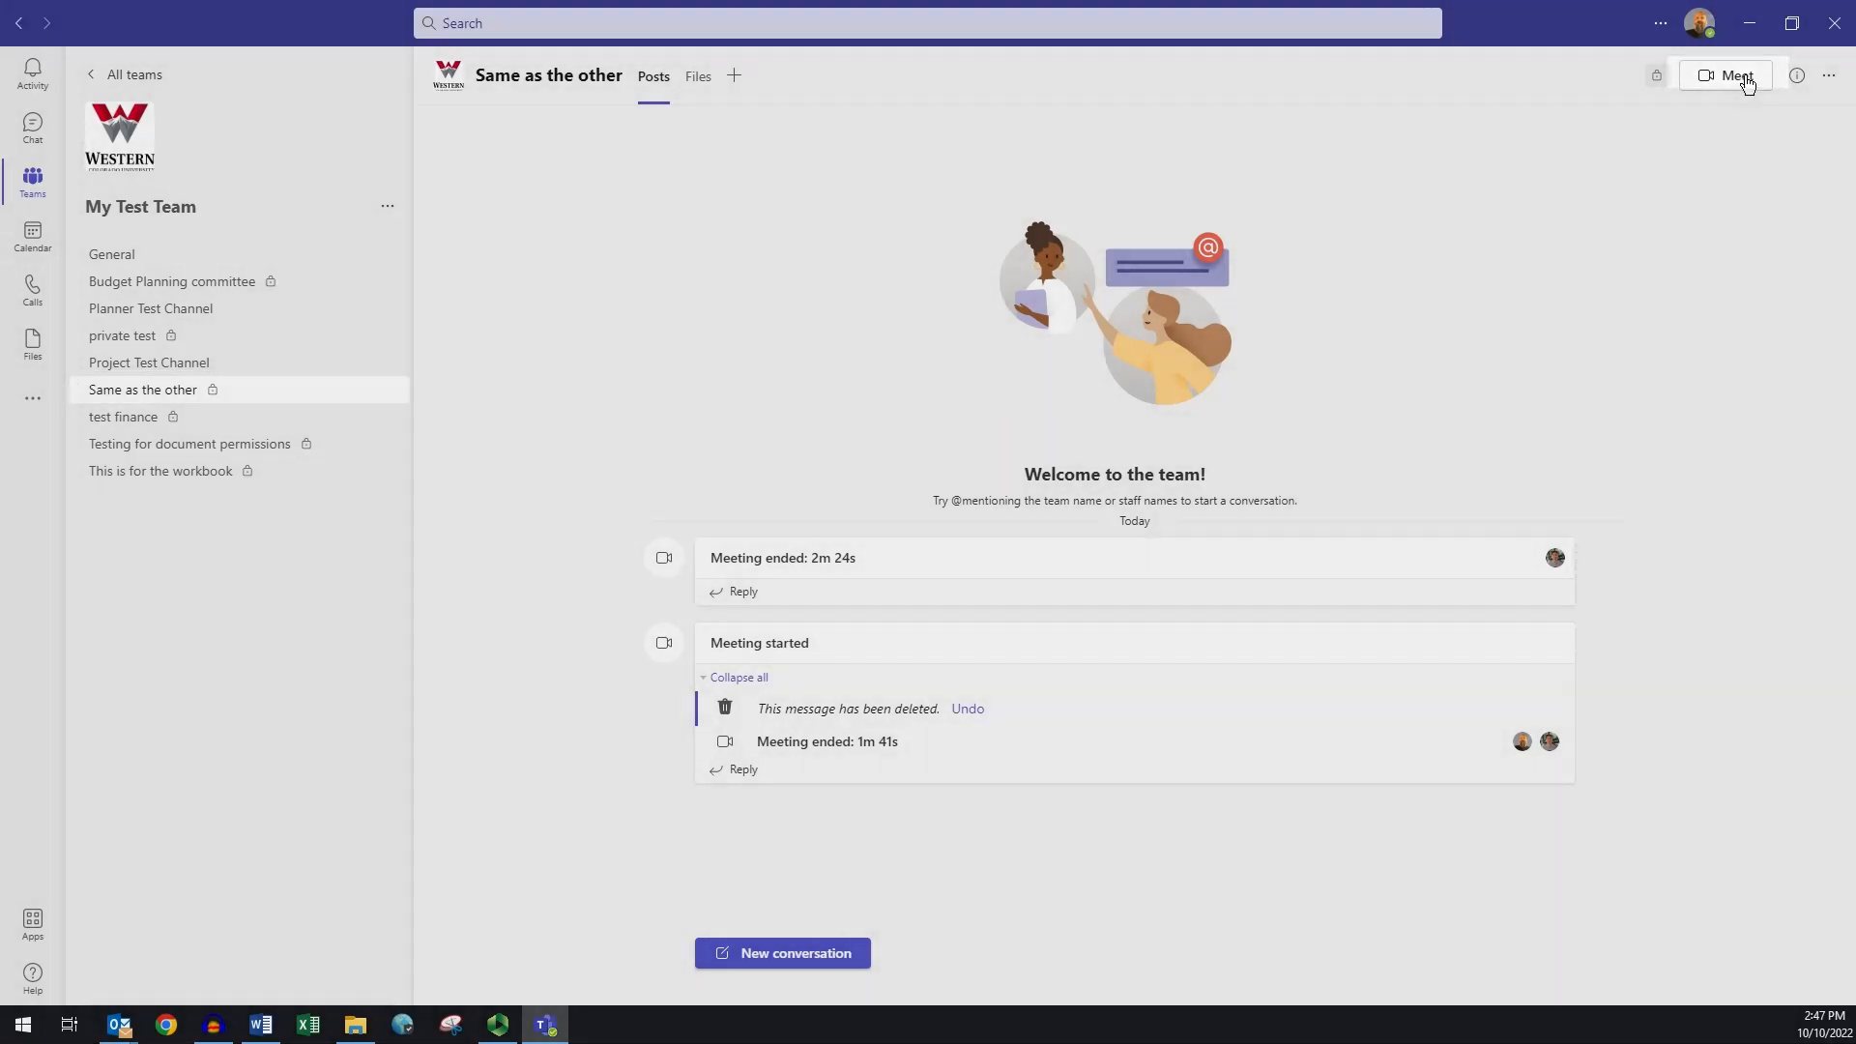
- Choose Schedule a meeting from the Meet menu of the IT Services General channel
{"action": "left_click", "coordinate": [1738, 74]}
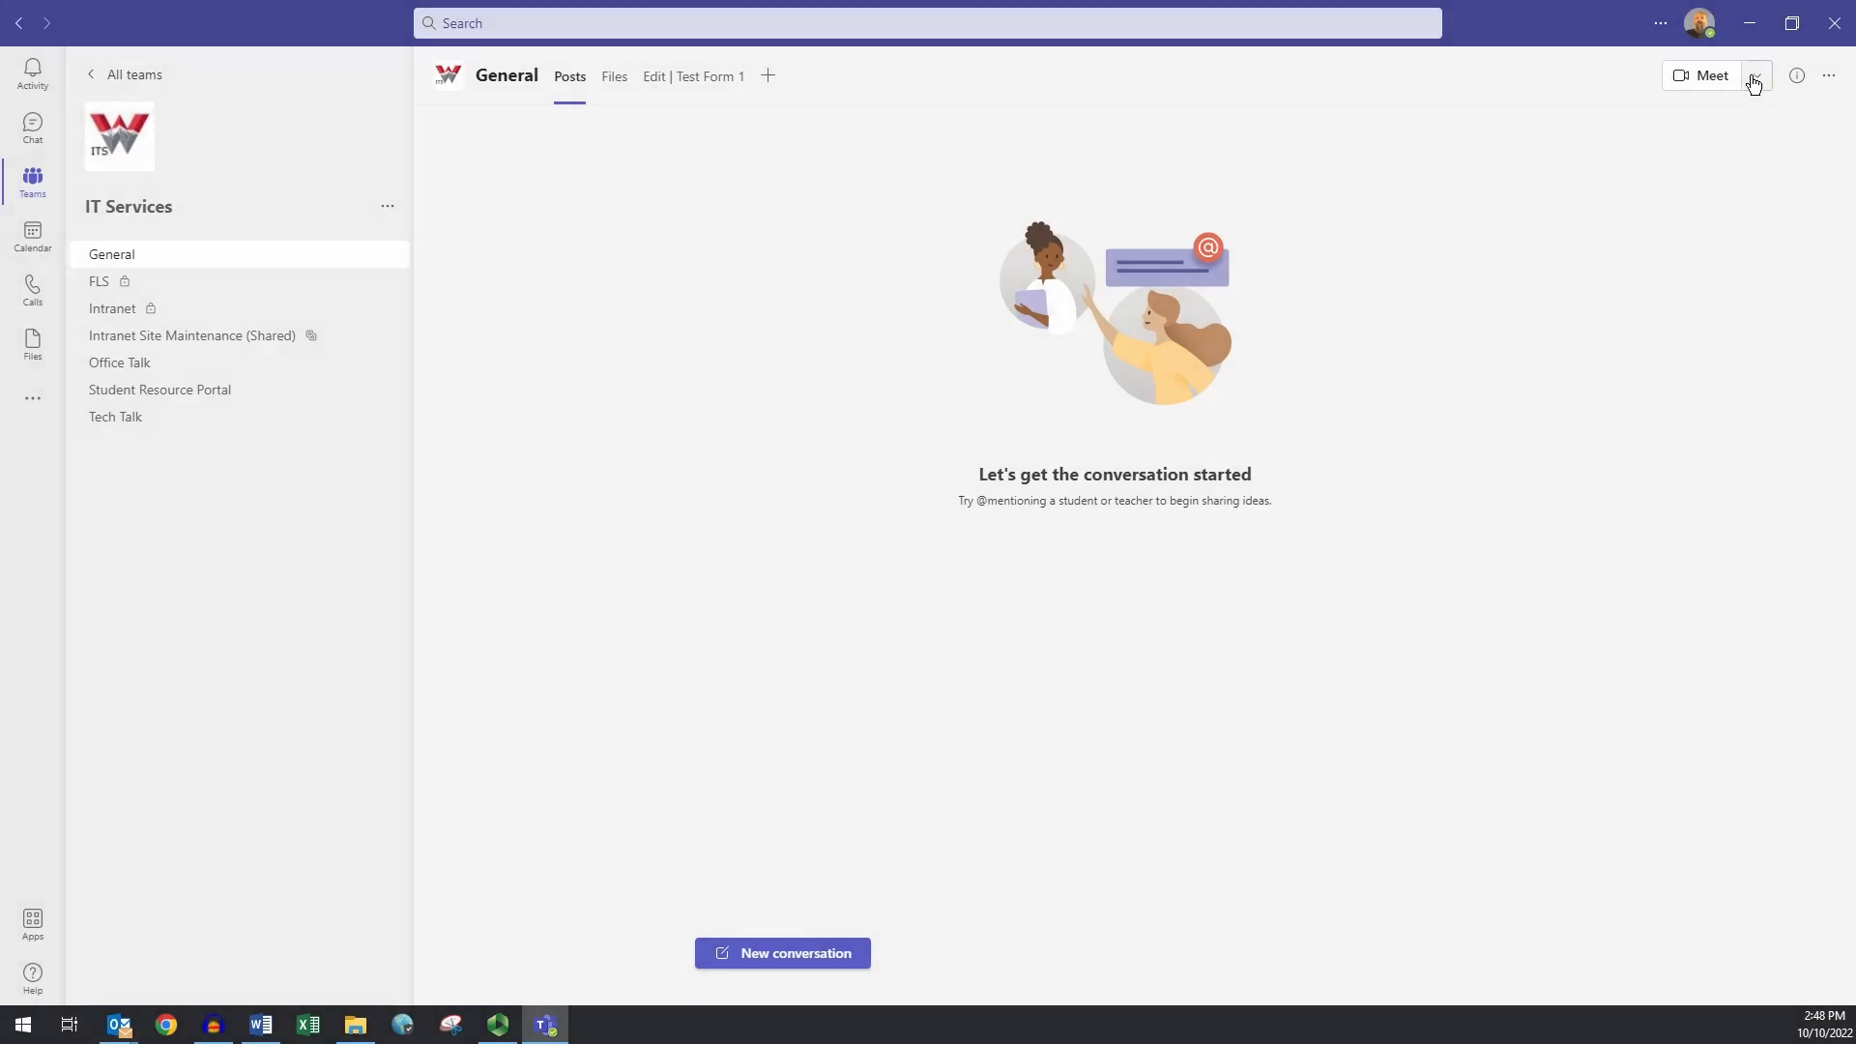
{"action": "left_click", "coordinate": [1756, 77]}
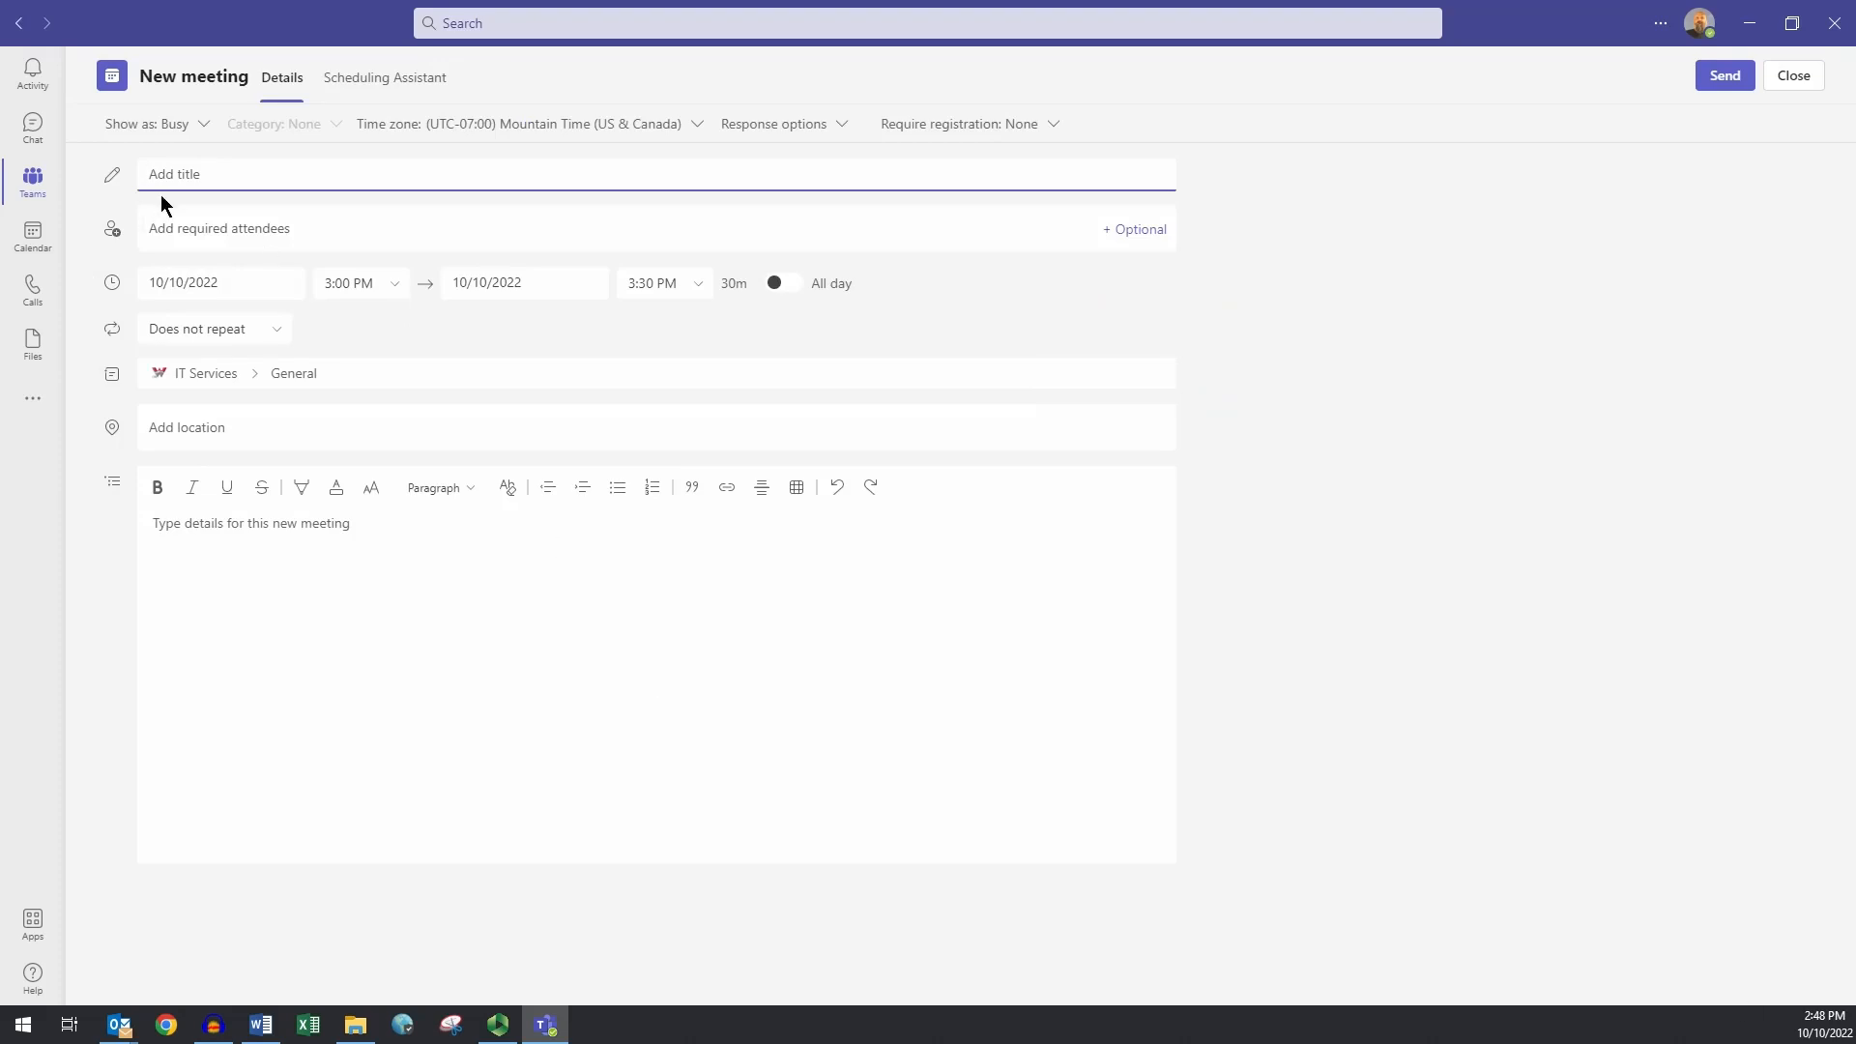
- Add a colleague from the name suggestions and the IT Services group as required attendees
{"action": "left_click", "coordinate": [197, 228]}
{"action": "type", "text": "Man"}
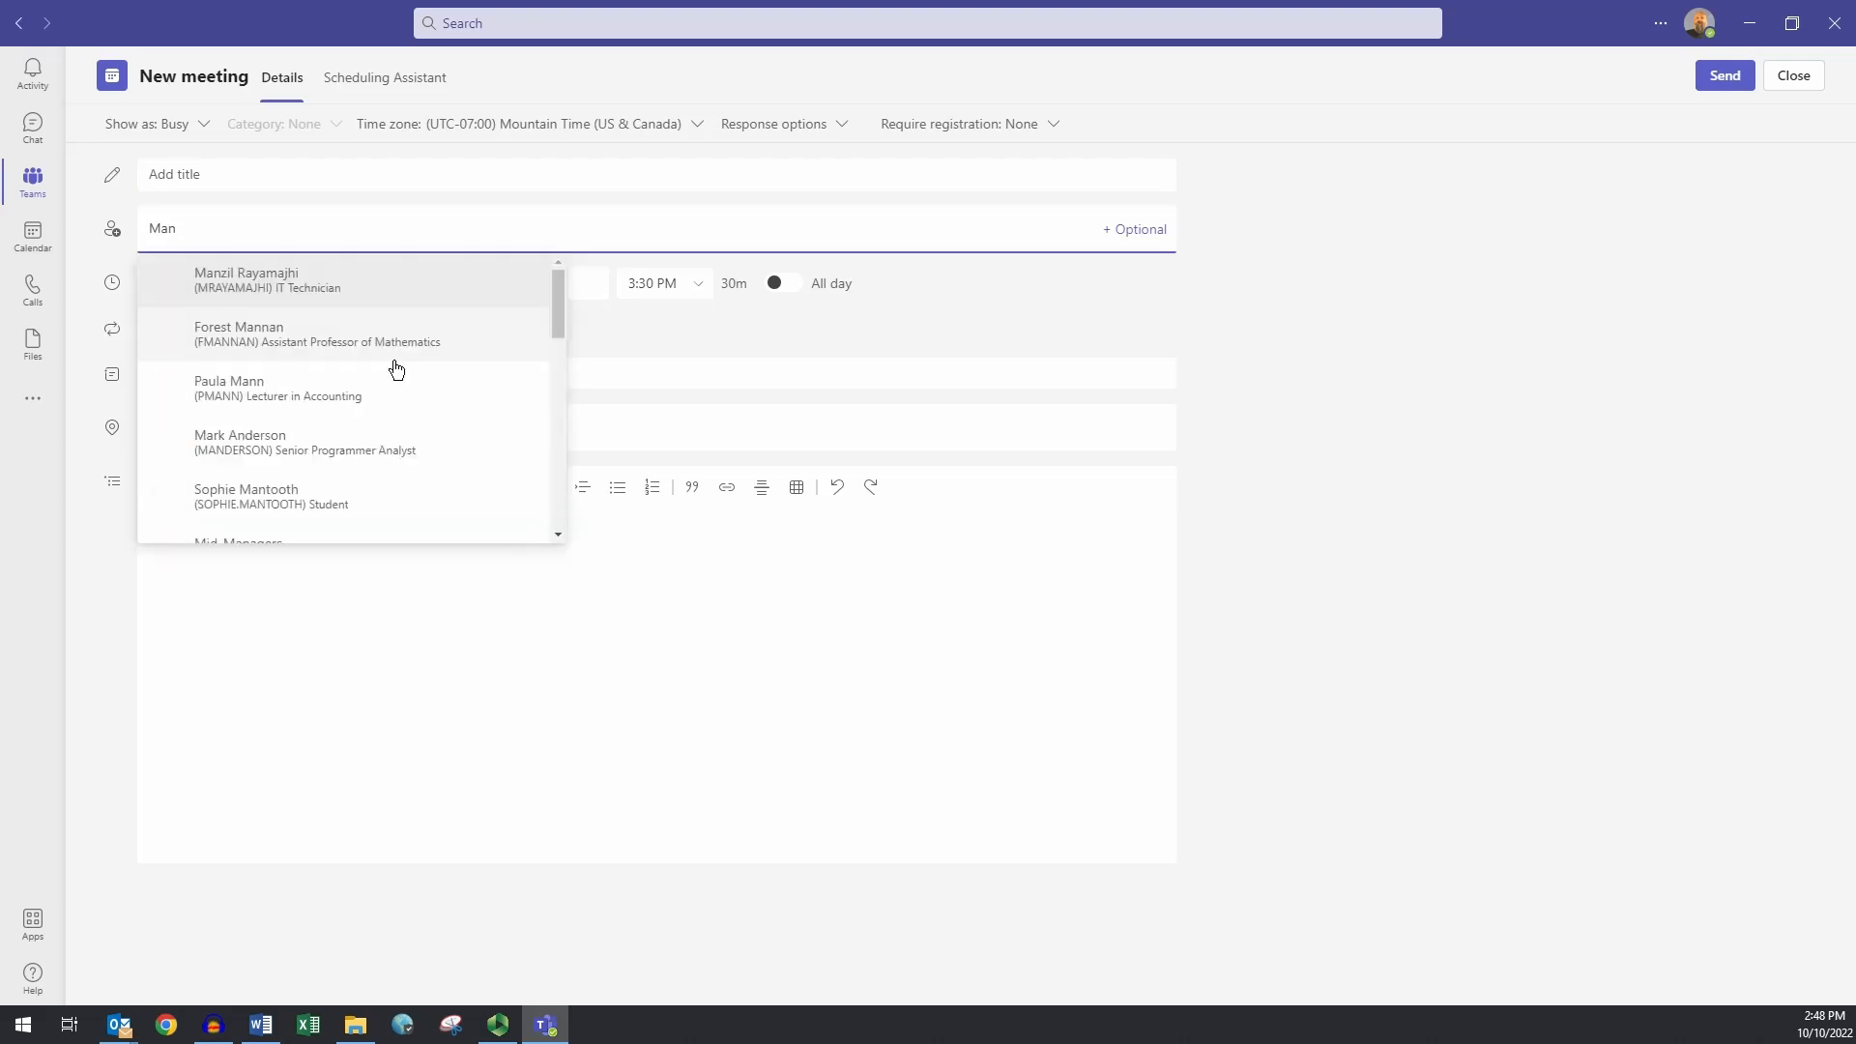
{"action": "left_click", "coordinate": [261, 282]}
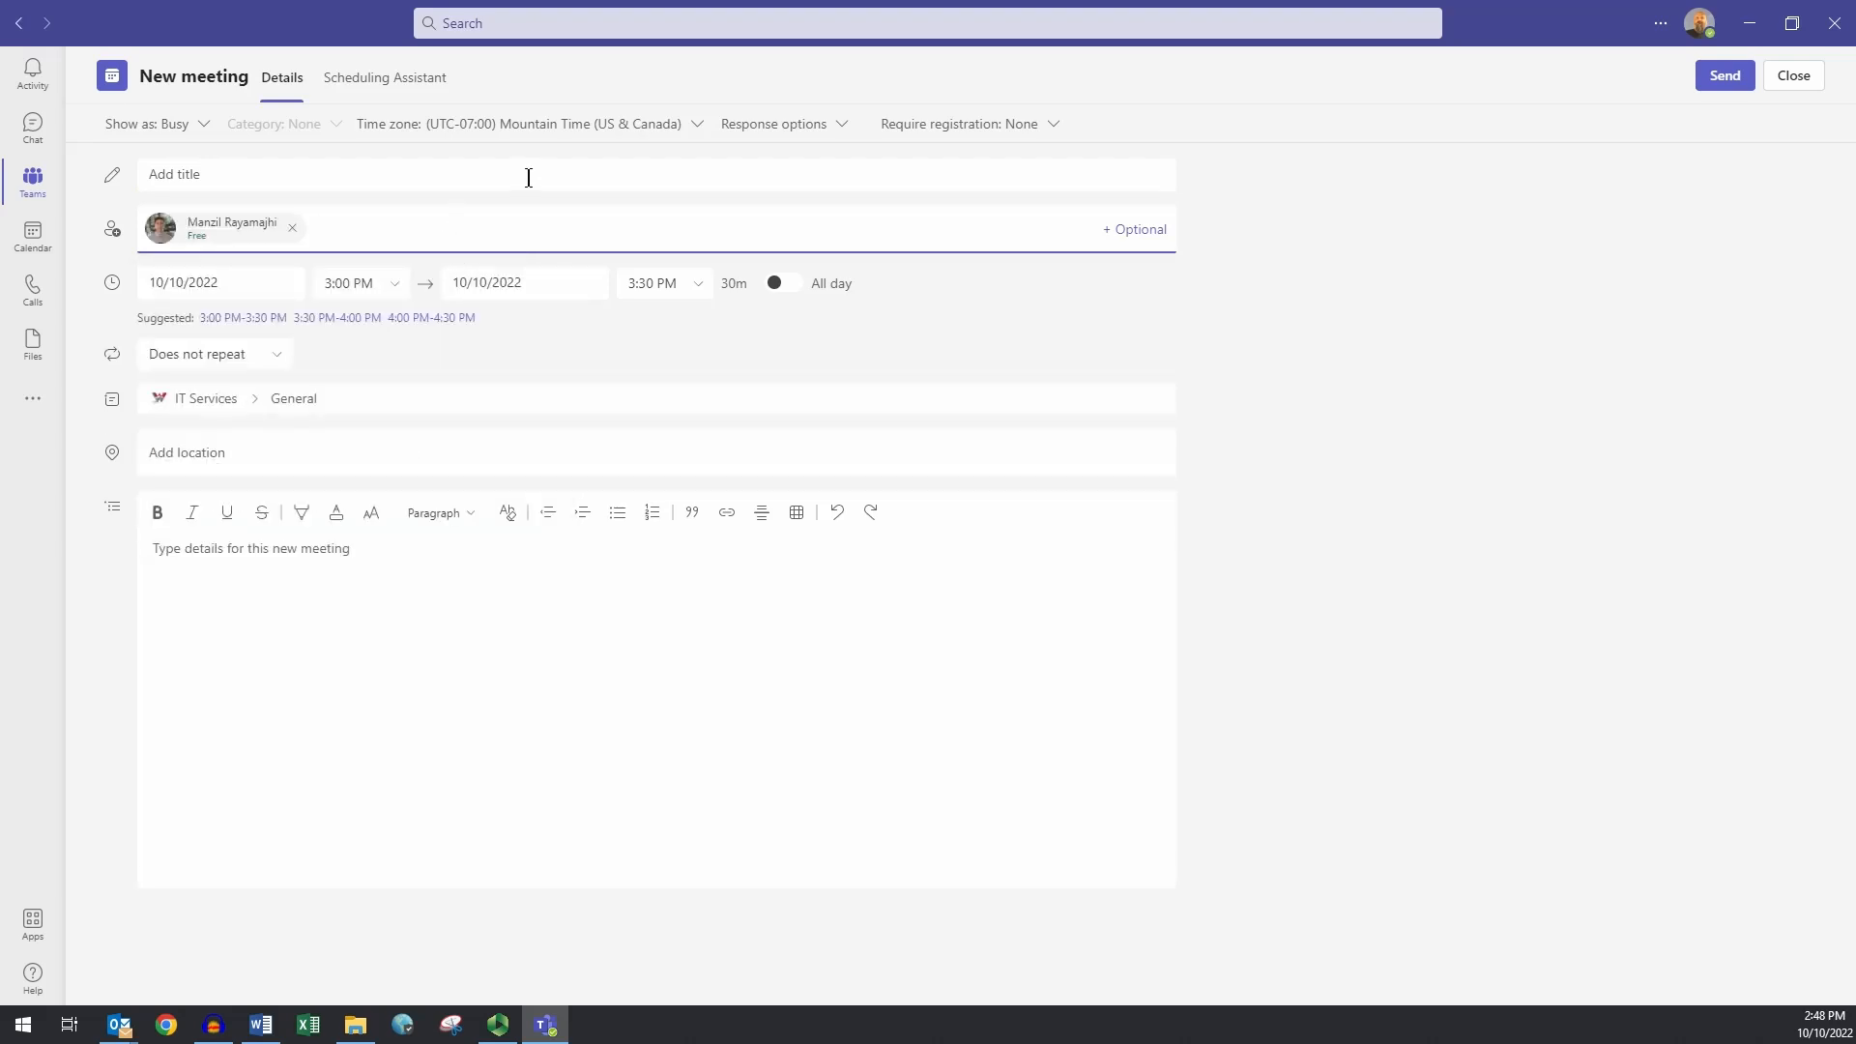
{"action": "type", "text": "IT Services"}
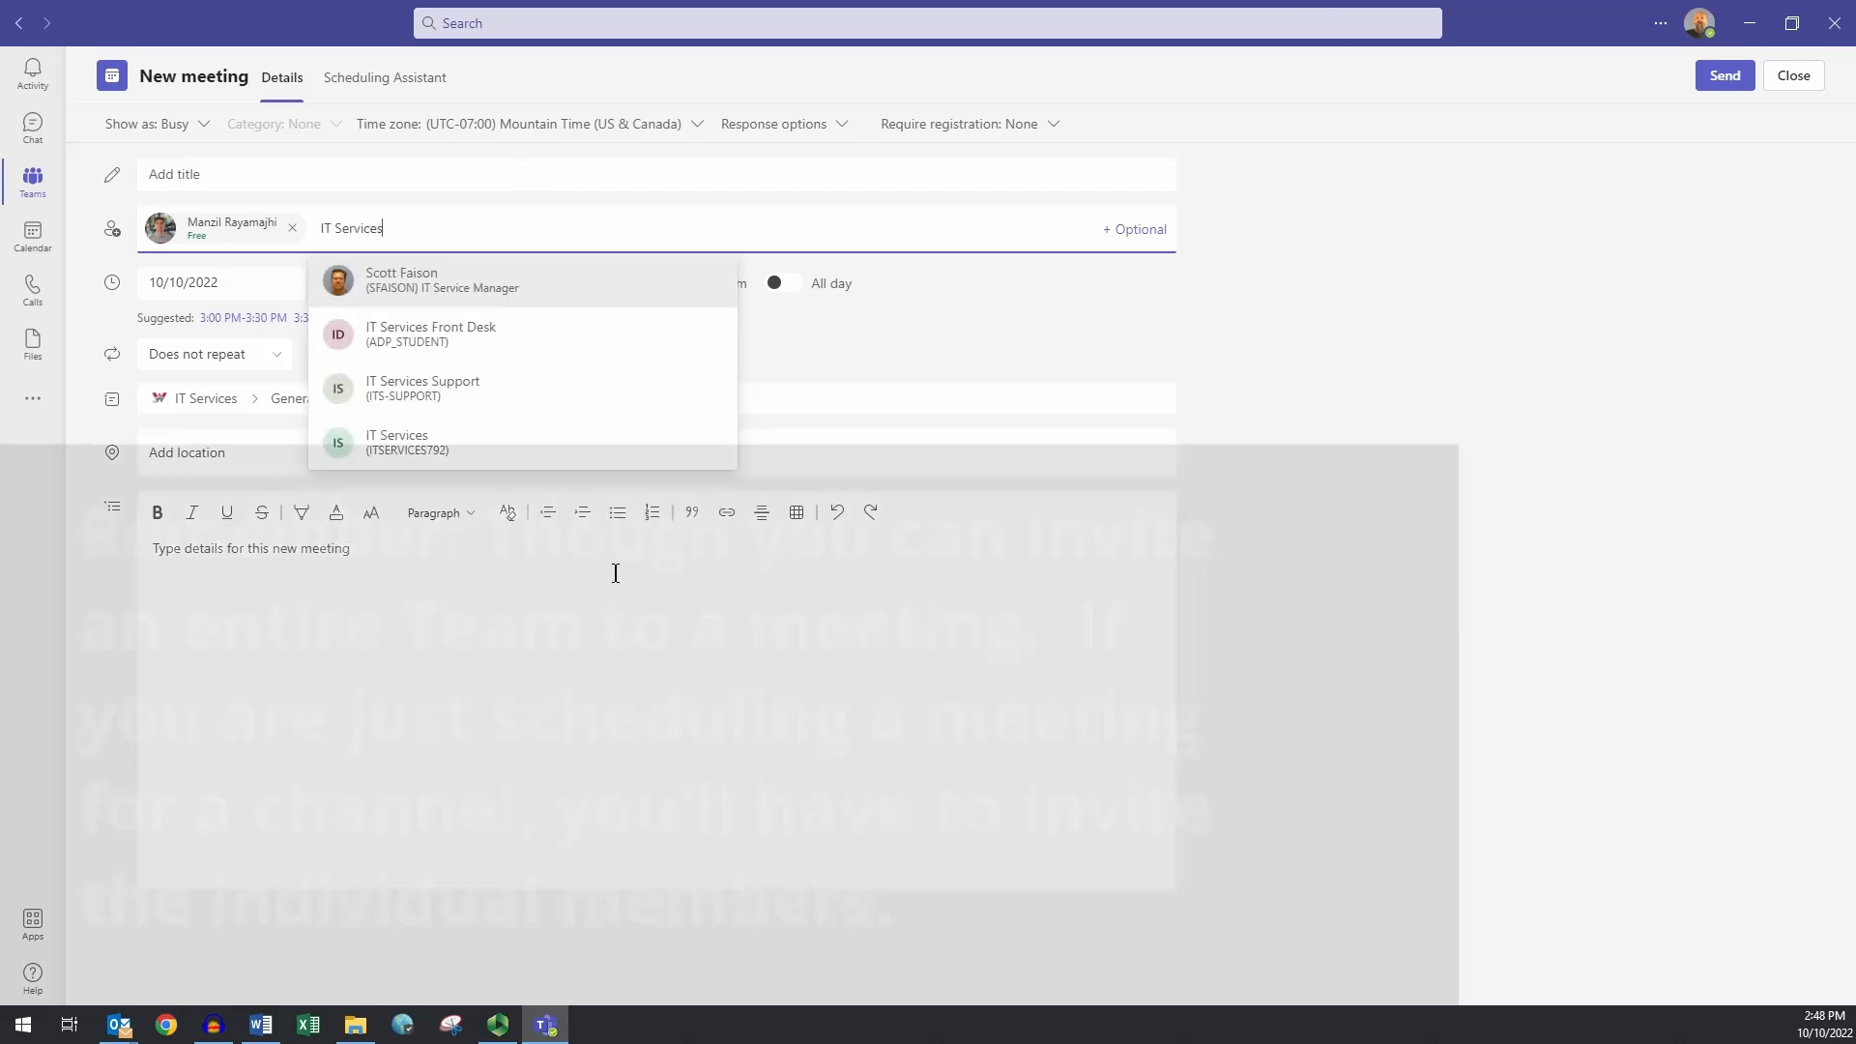
{"action": "left_click", "coordinate": [406, 442]}
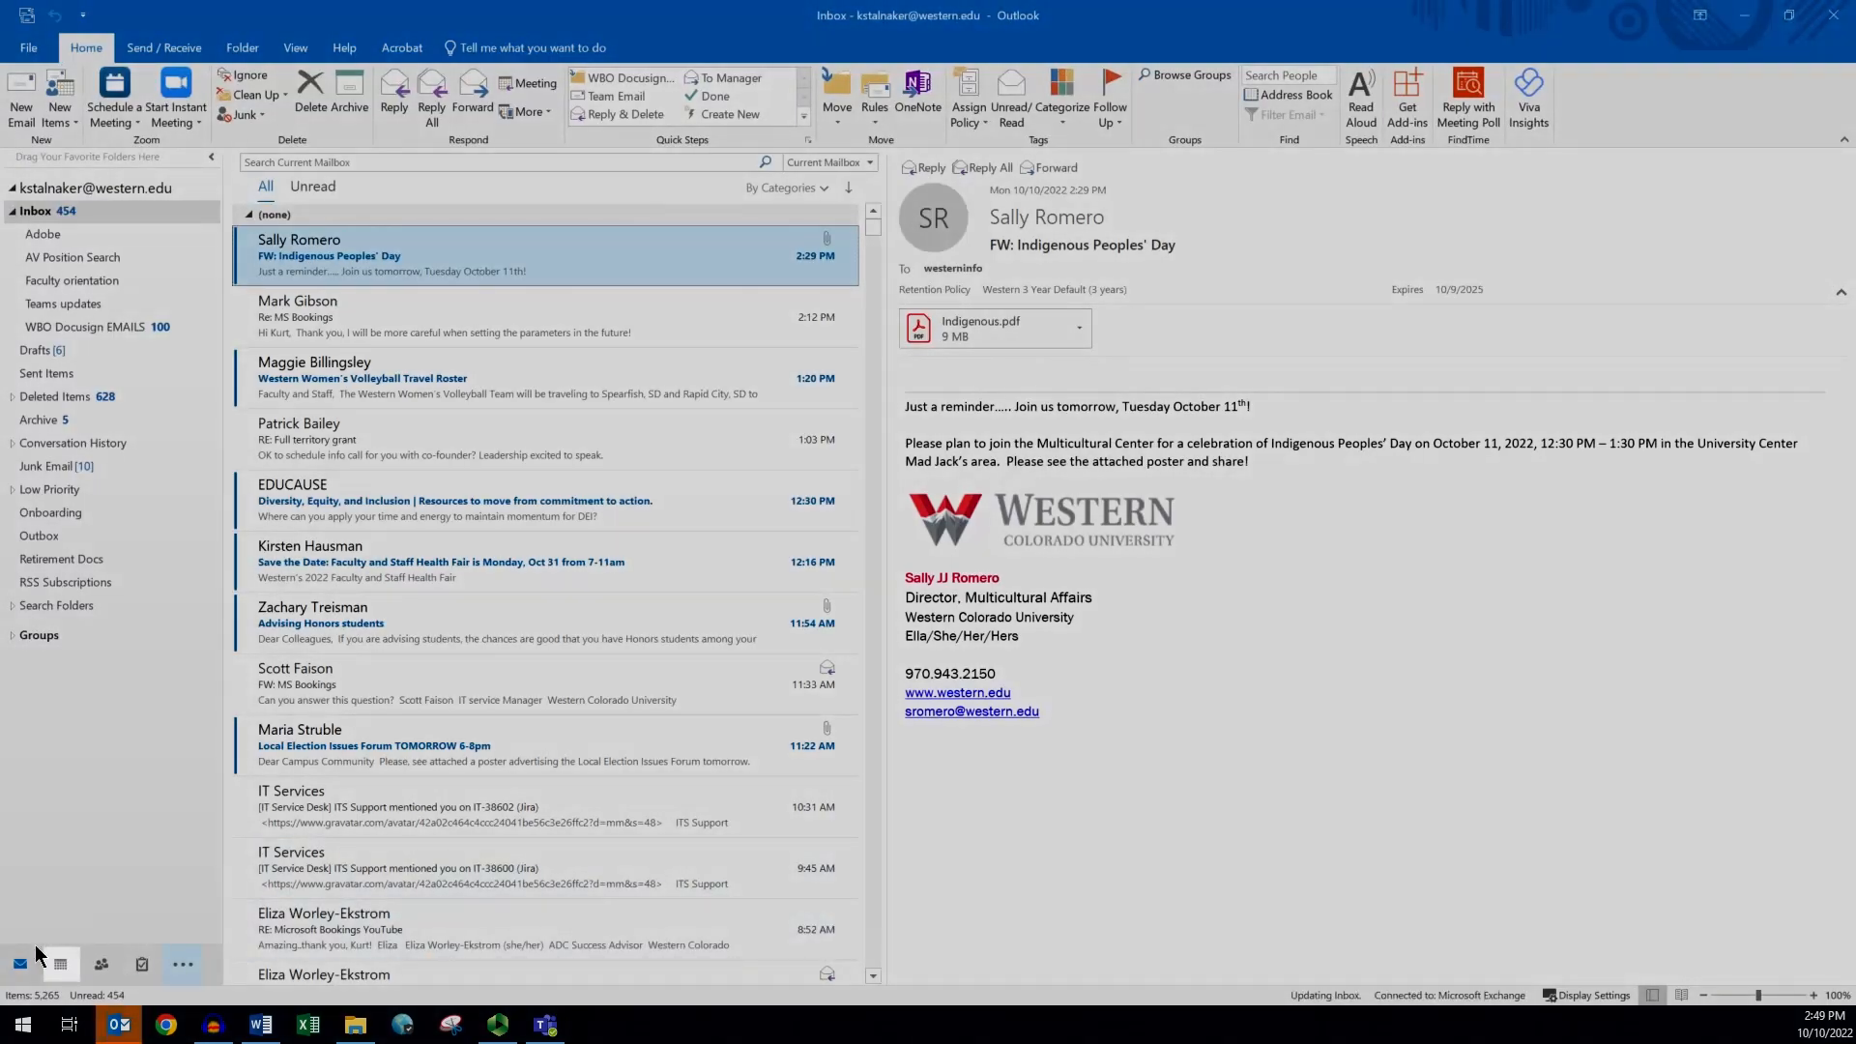
- From the Outlook calendar, create a new Teams meeting invitation for 10/10/2022, 3:00–3:30 PM
{"action": "left_click", "coordinate": [69, 965]}
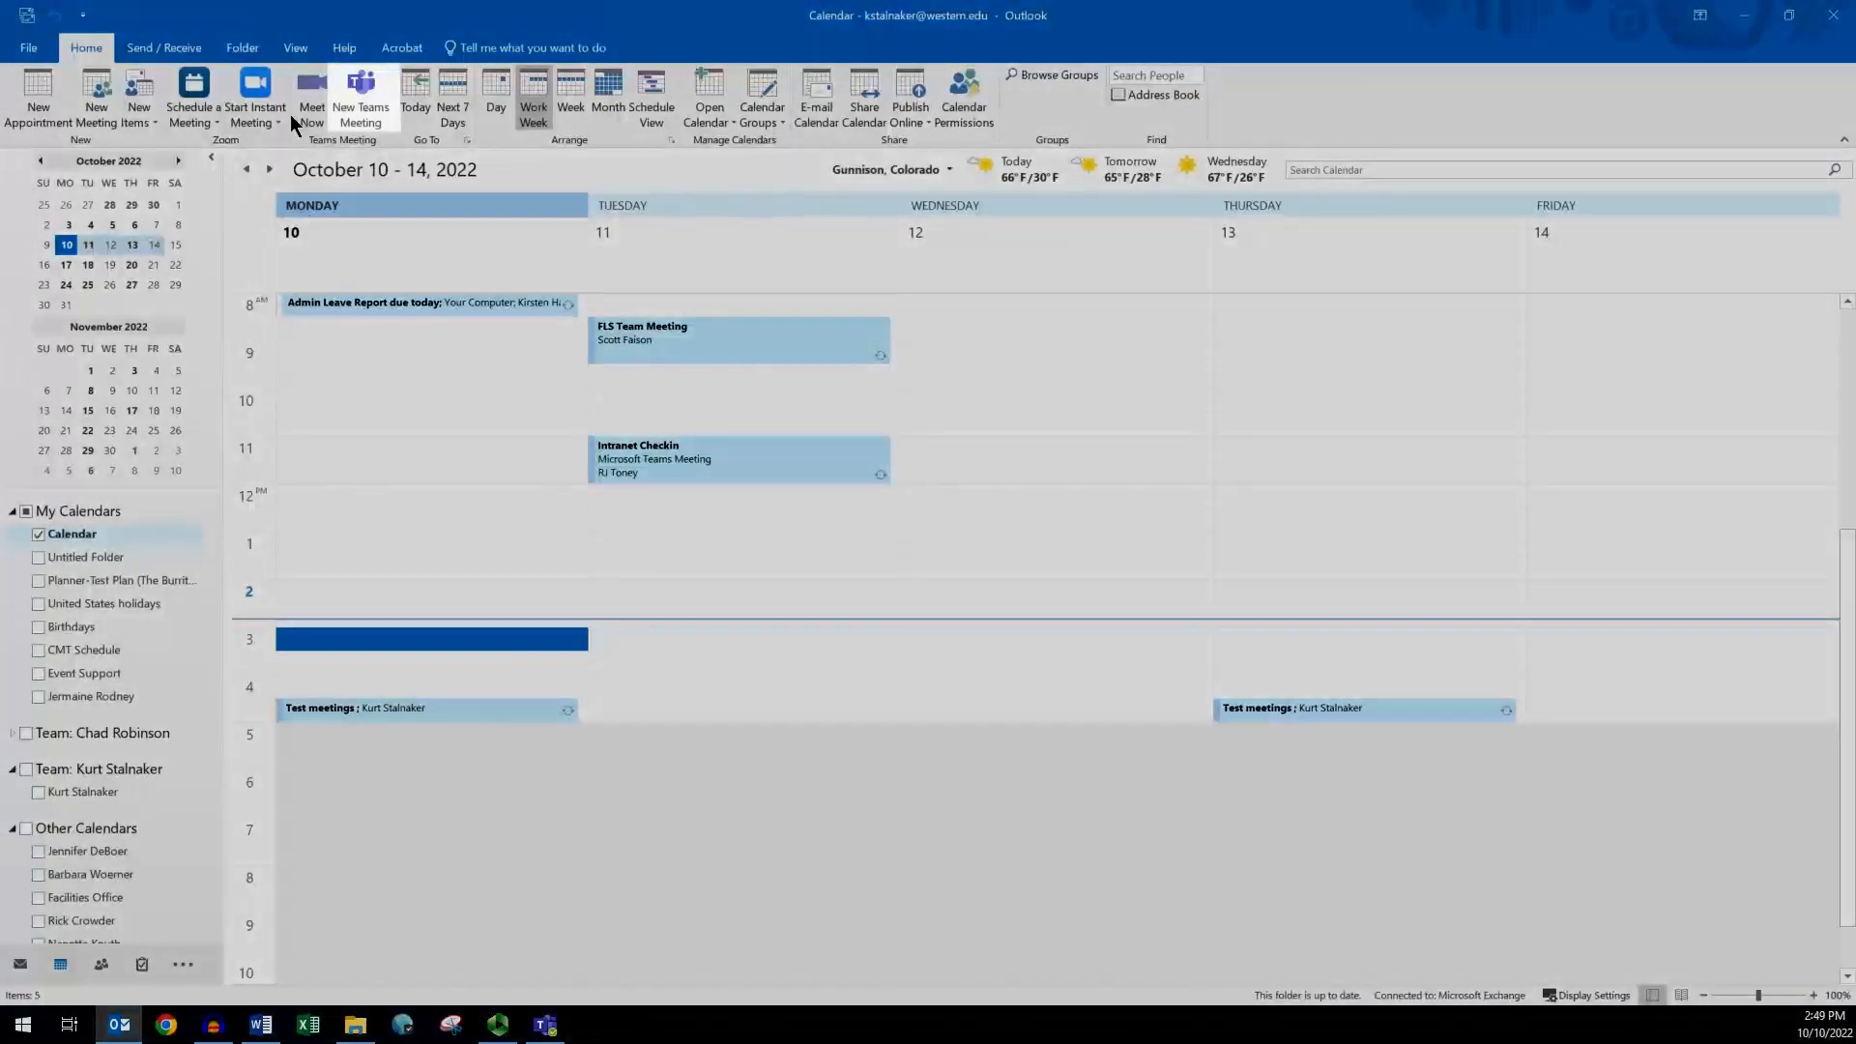
{"action": "left_click", "coordinate": [379, 90]}
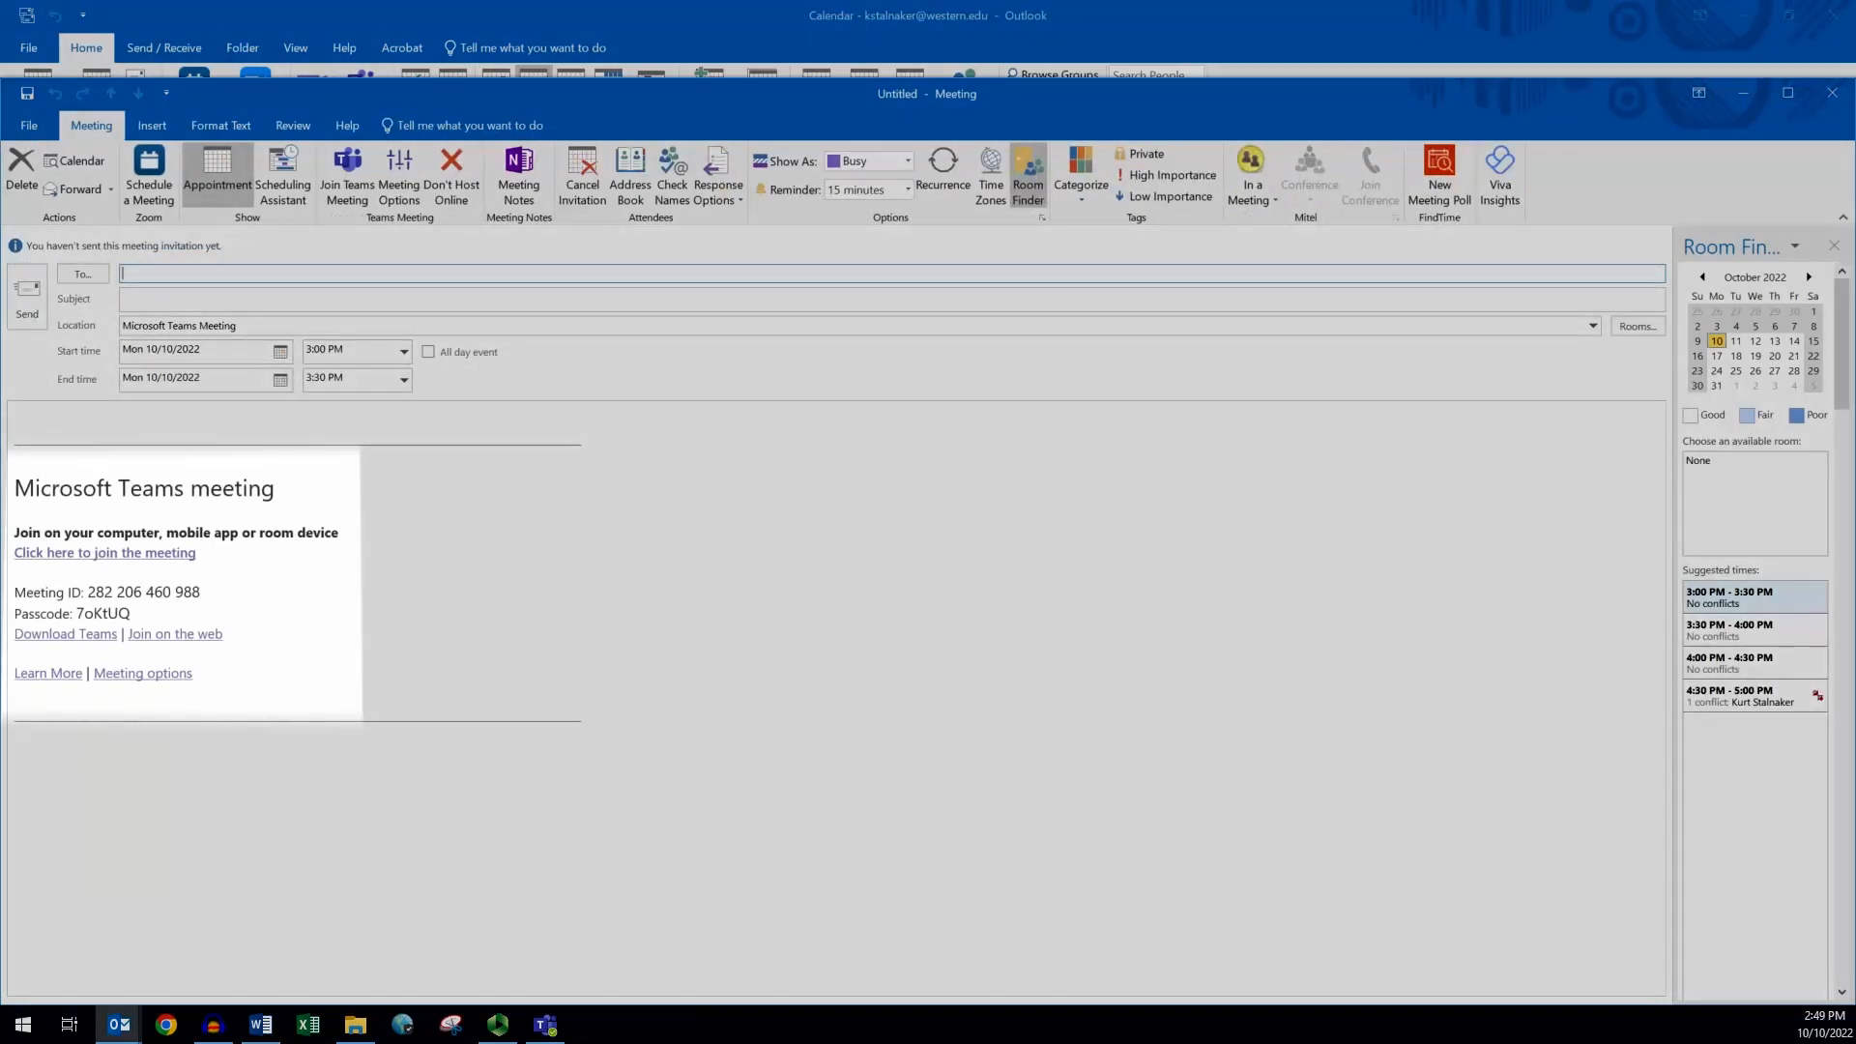
{"action": "key", "text": "alt+Tab"}
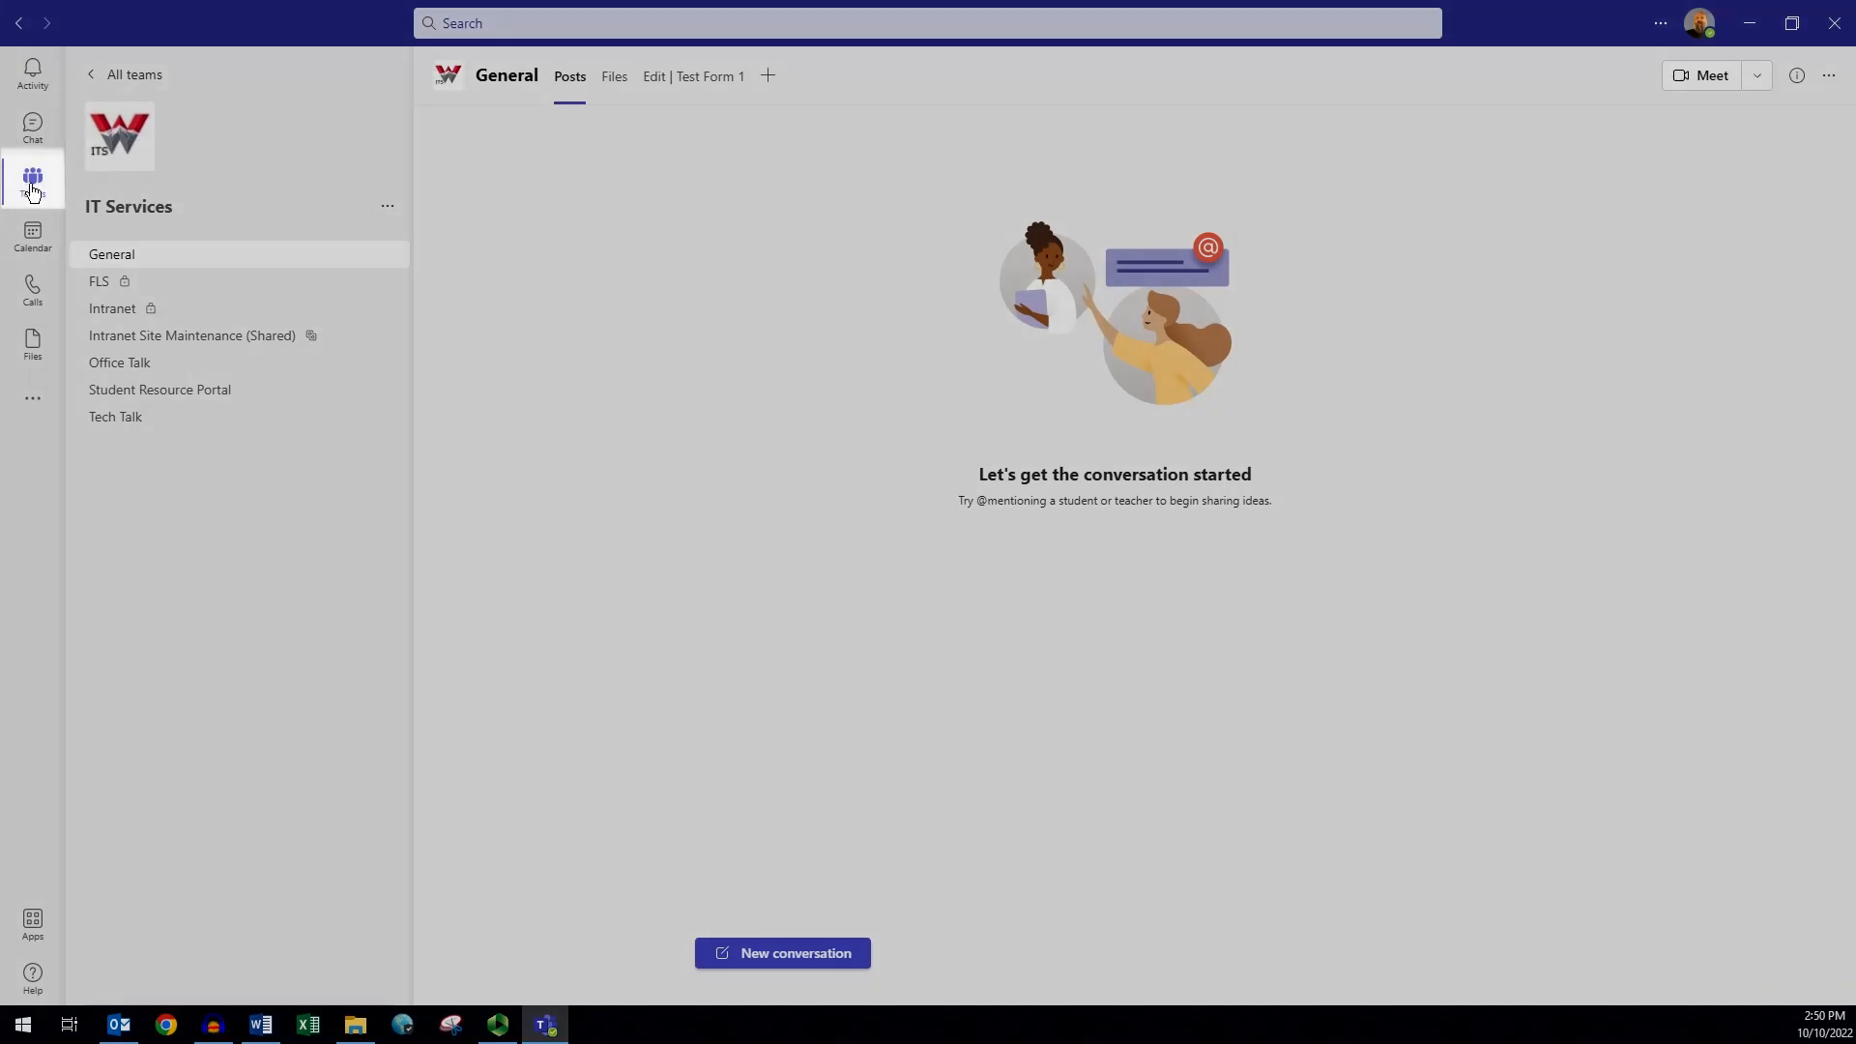
- From the Teams grid, go to Join or create team and choose Create team
{"action": "left_click", "coordinate": [26, 184]}
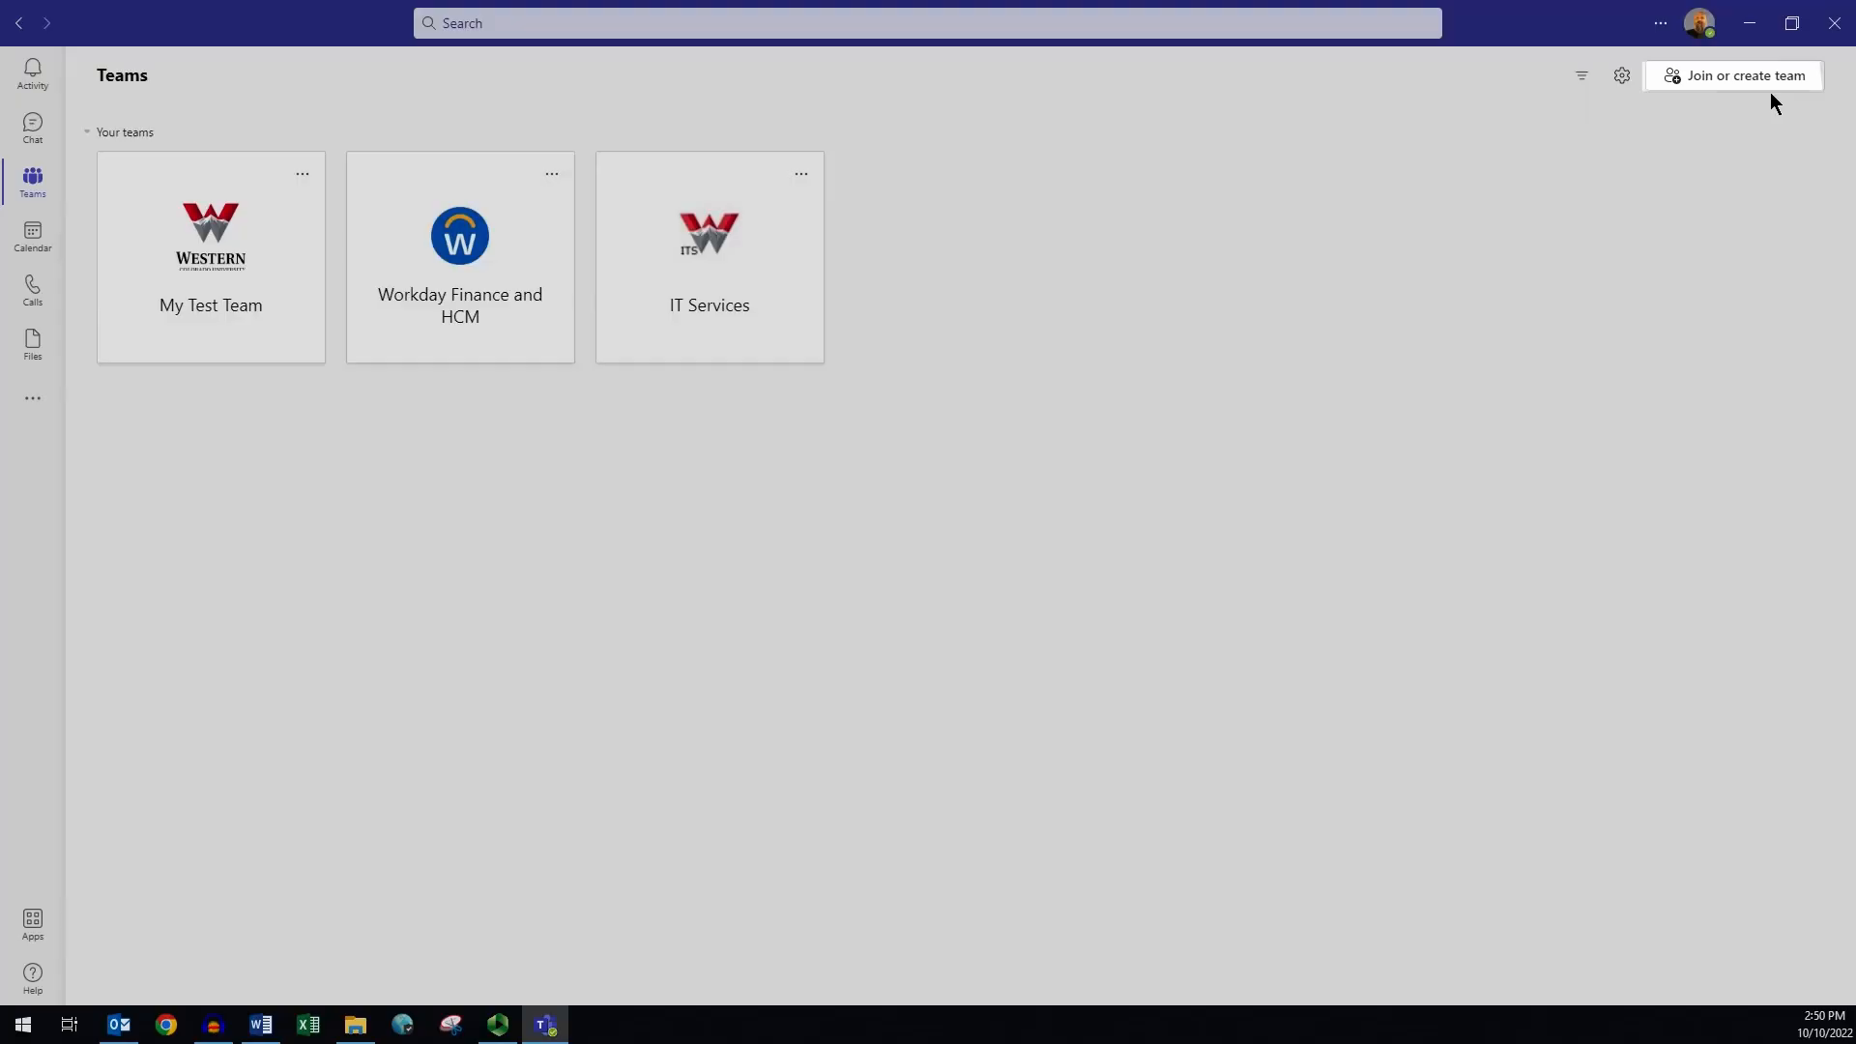
{"action": "left_click", "coordinate": [1767, 77]}
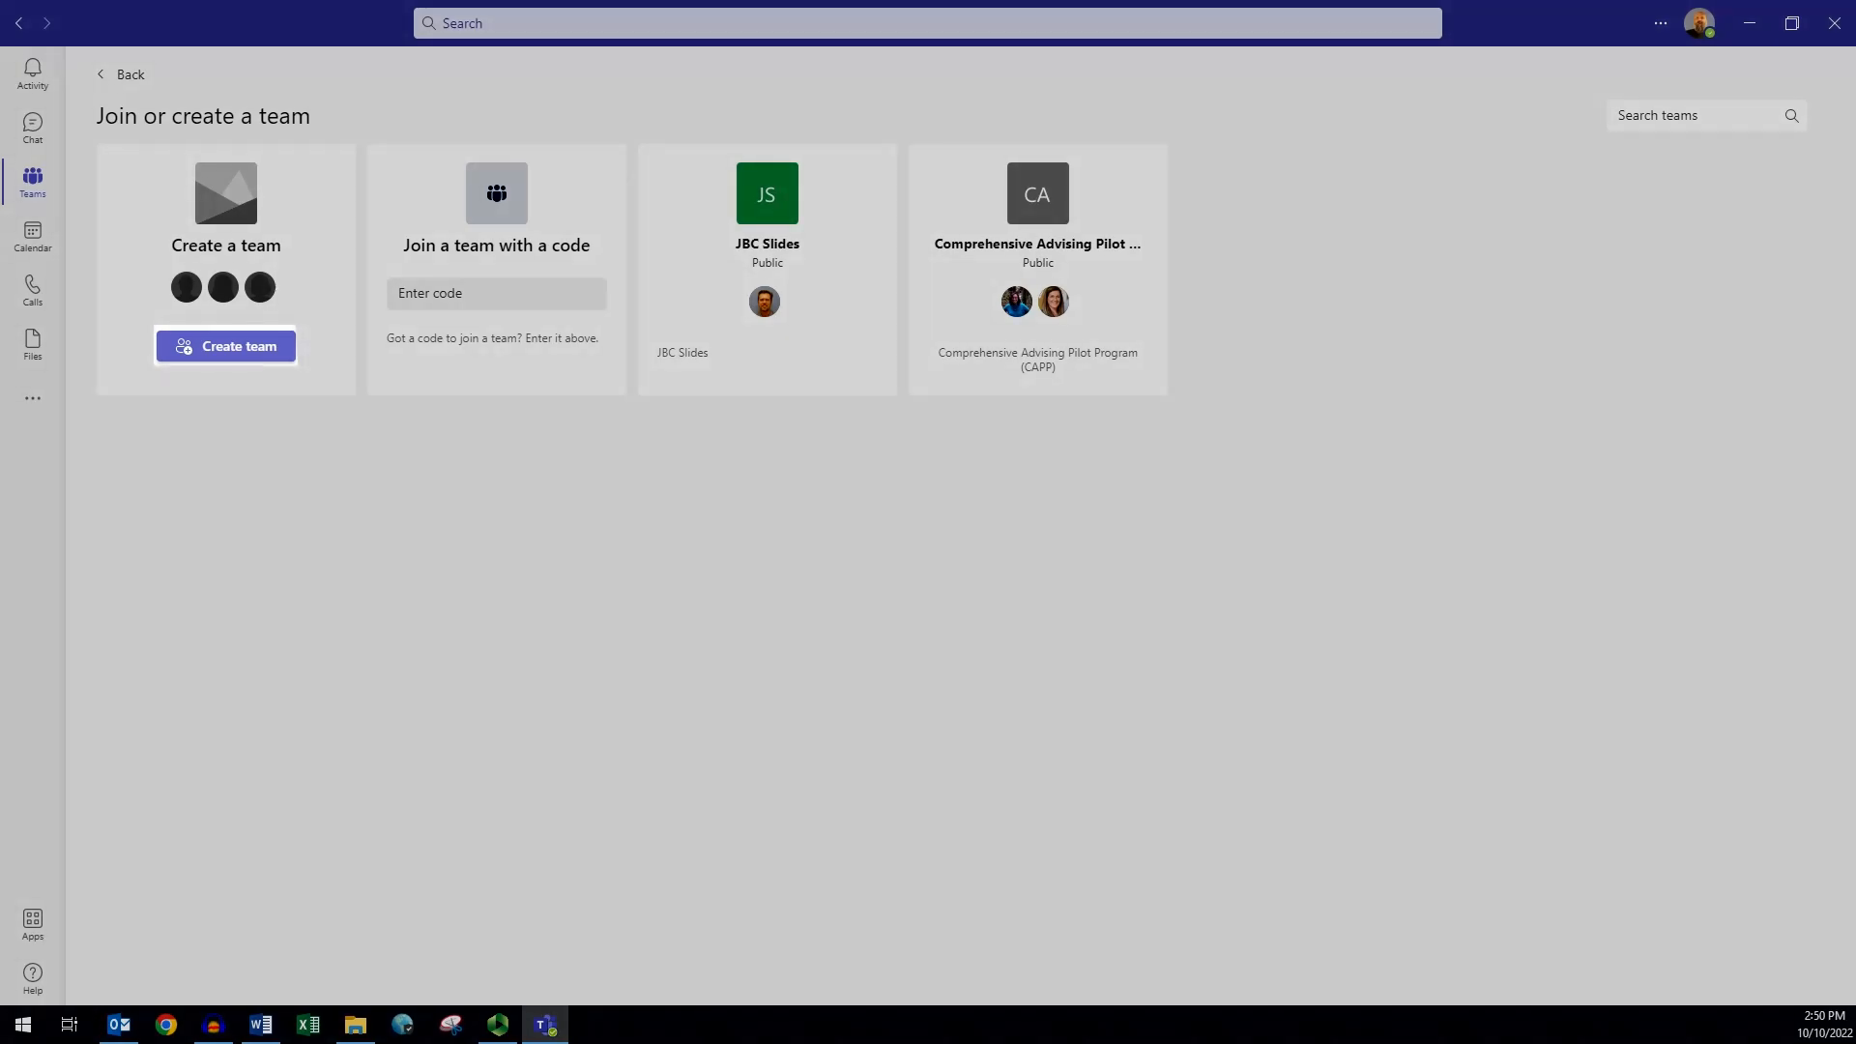
{"action": "left_click", "coordinate": [193, 349]}
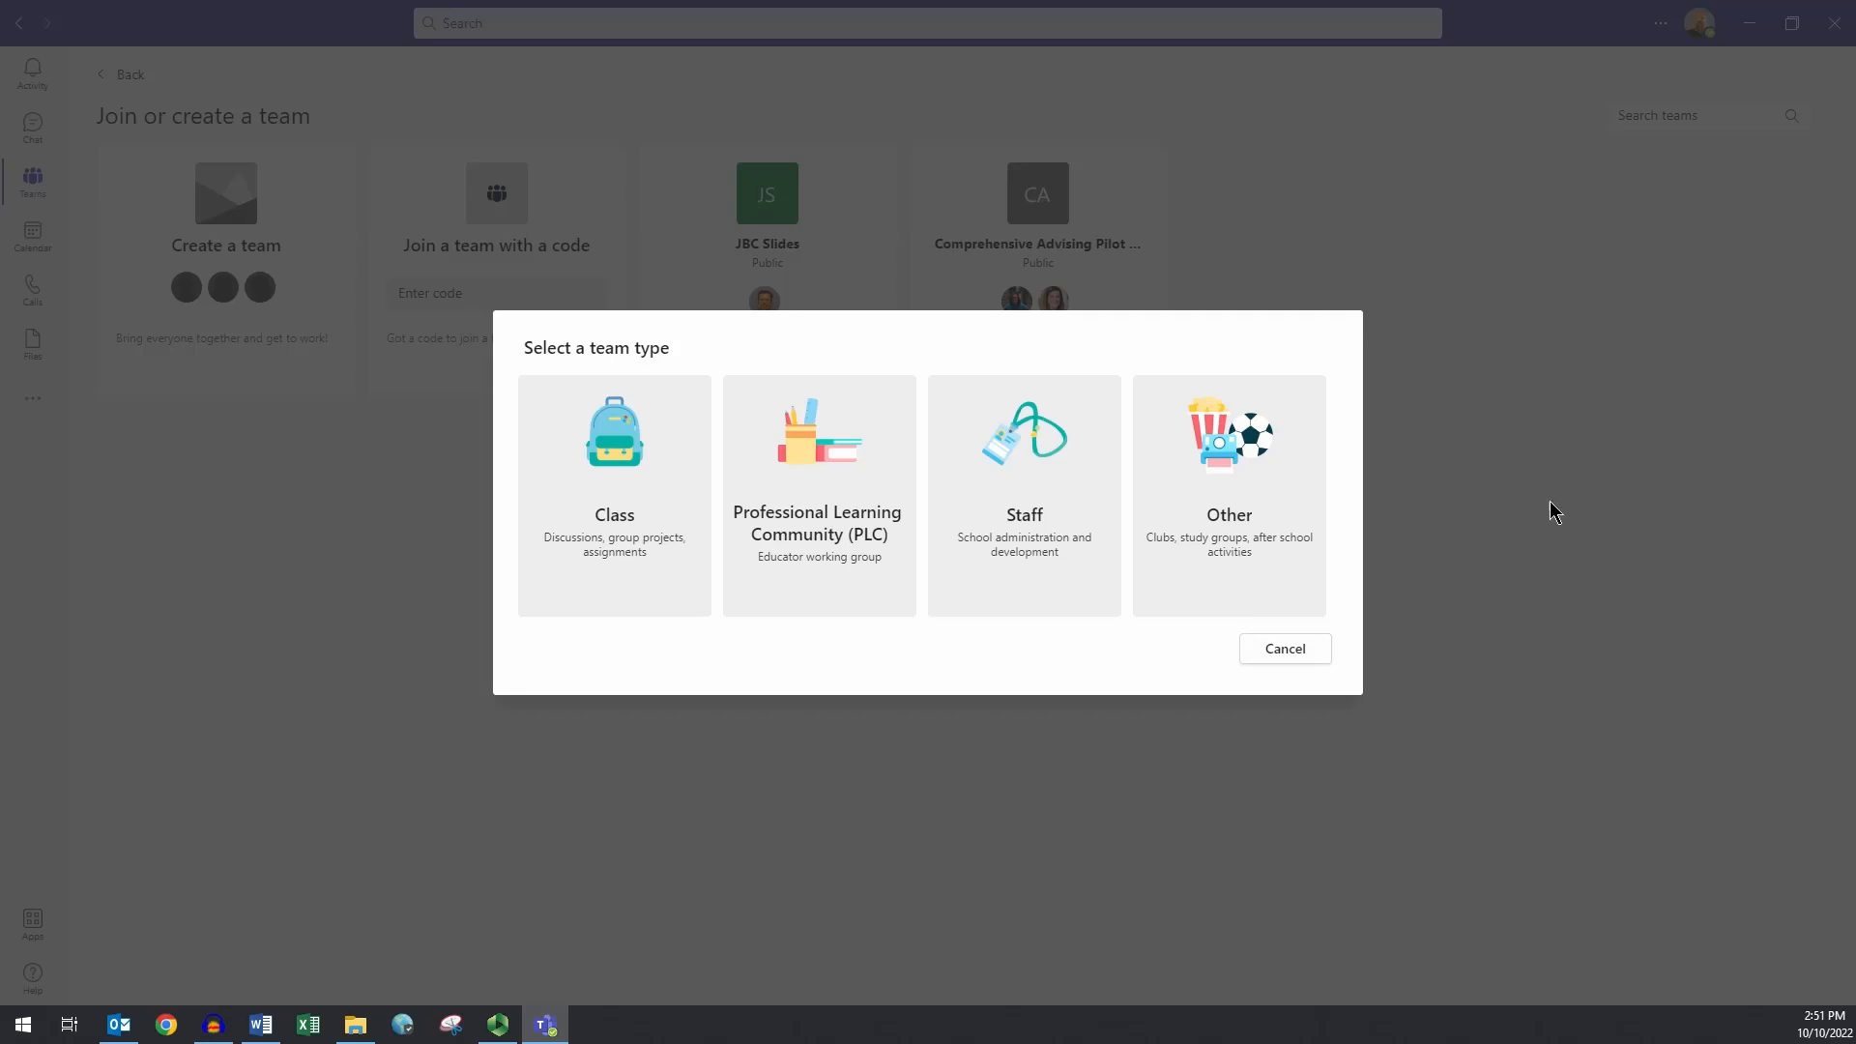
- Create an Other-type team named 'My Test Team Three' with description 'Testing'
{"action": "left_click", "coordinate": [1271, 488]}
{"action": "type", "text": "My Test Team Three"}
{"action": "key", "text": "Tab"}
{"action": "type", "text": "Testing"}
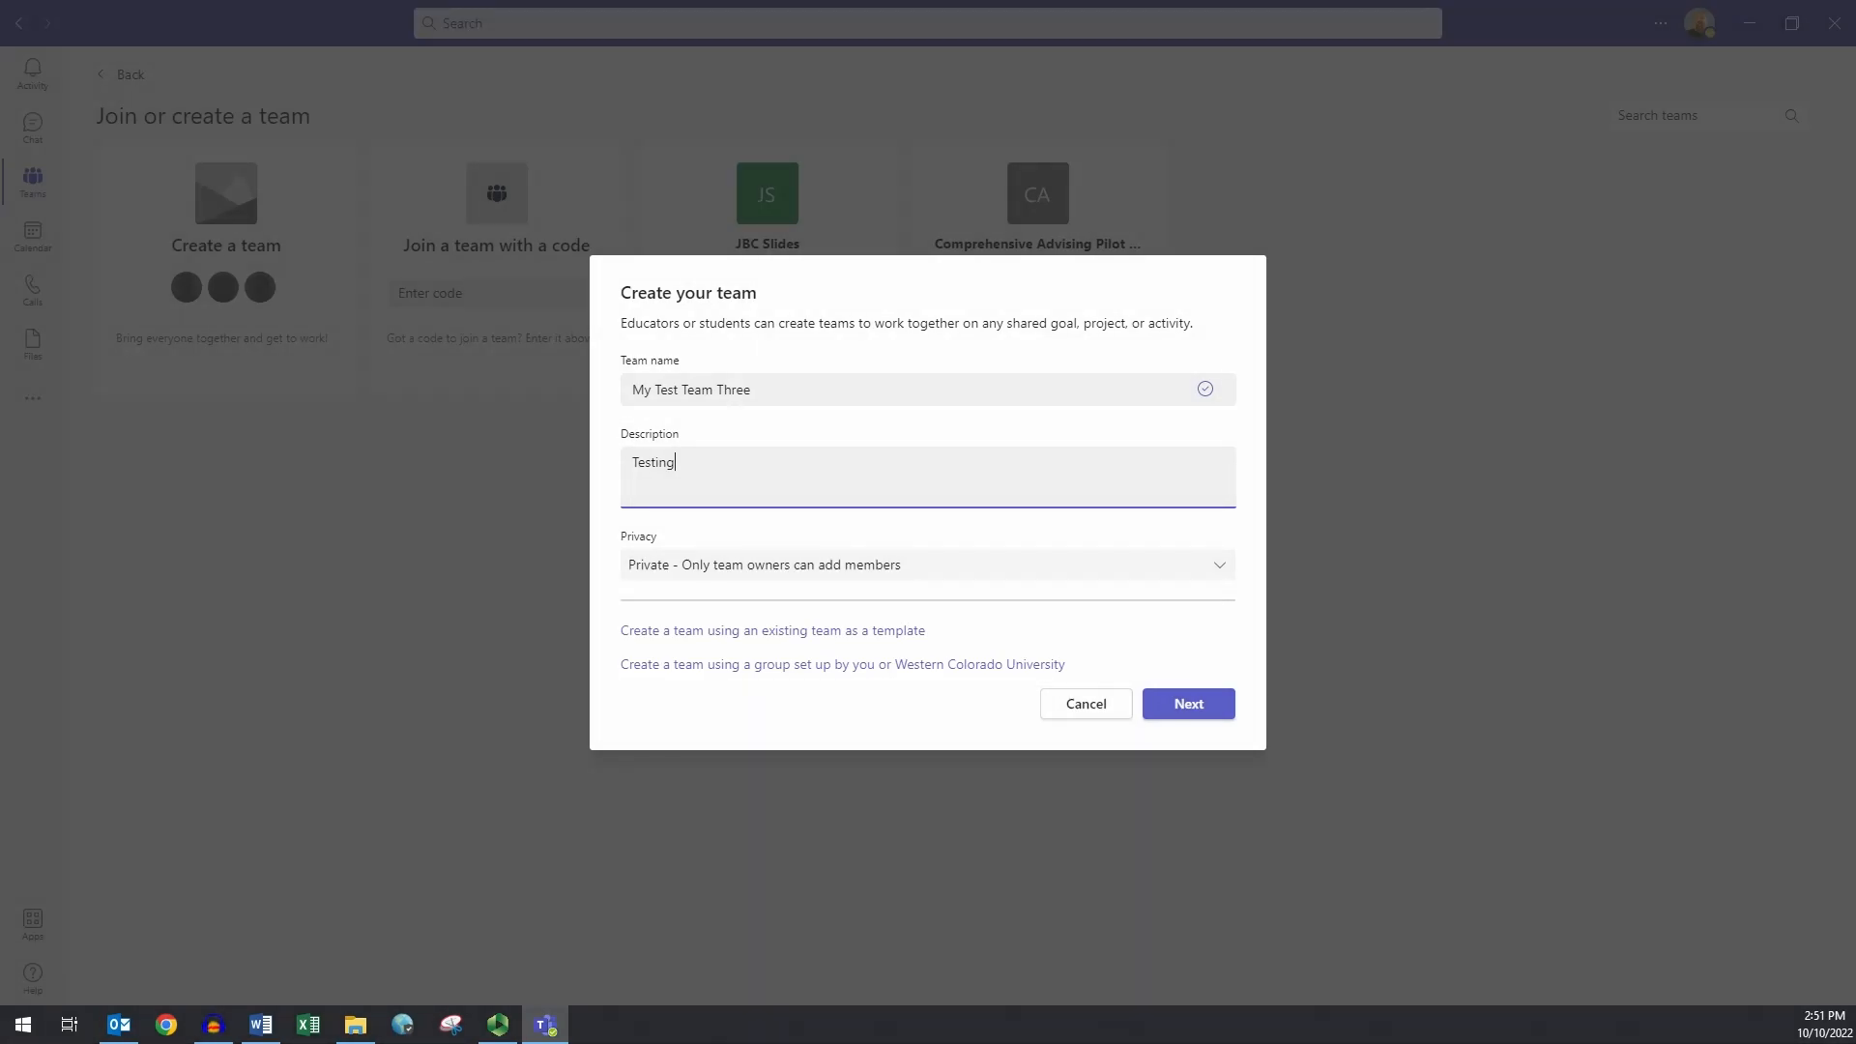
{"action": "left_click", "coordinate": [1205, 711]}
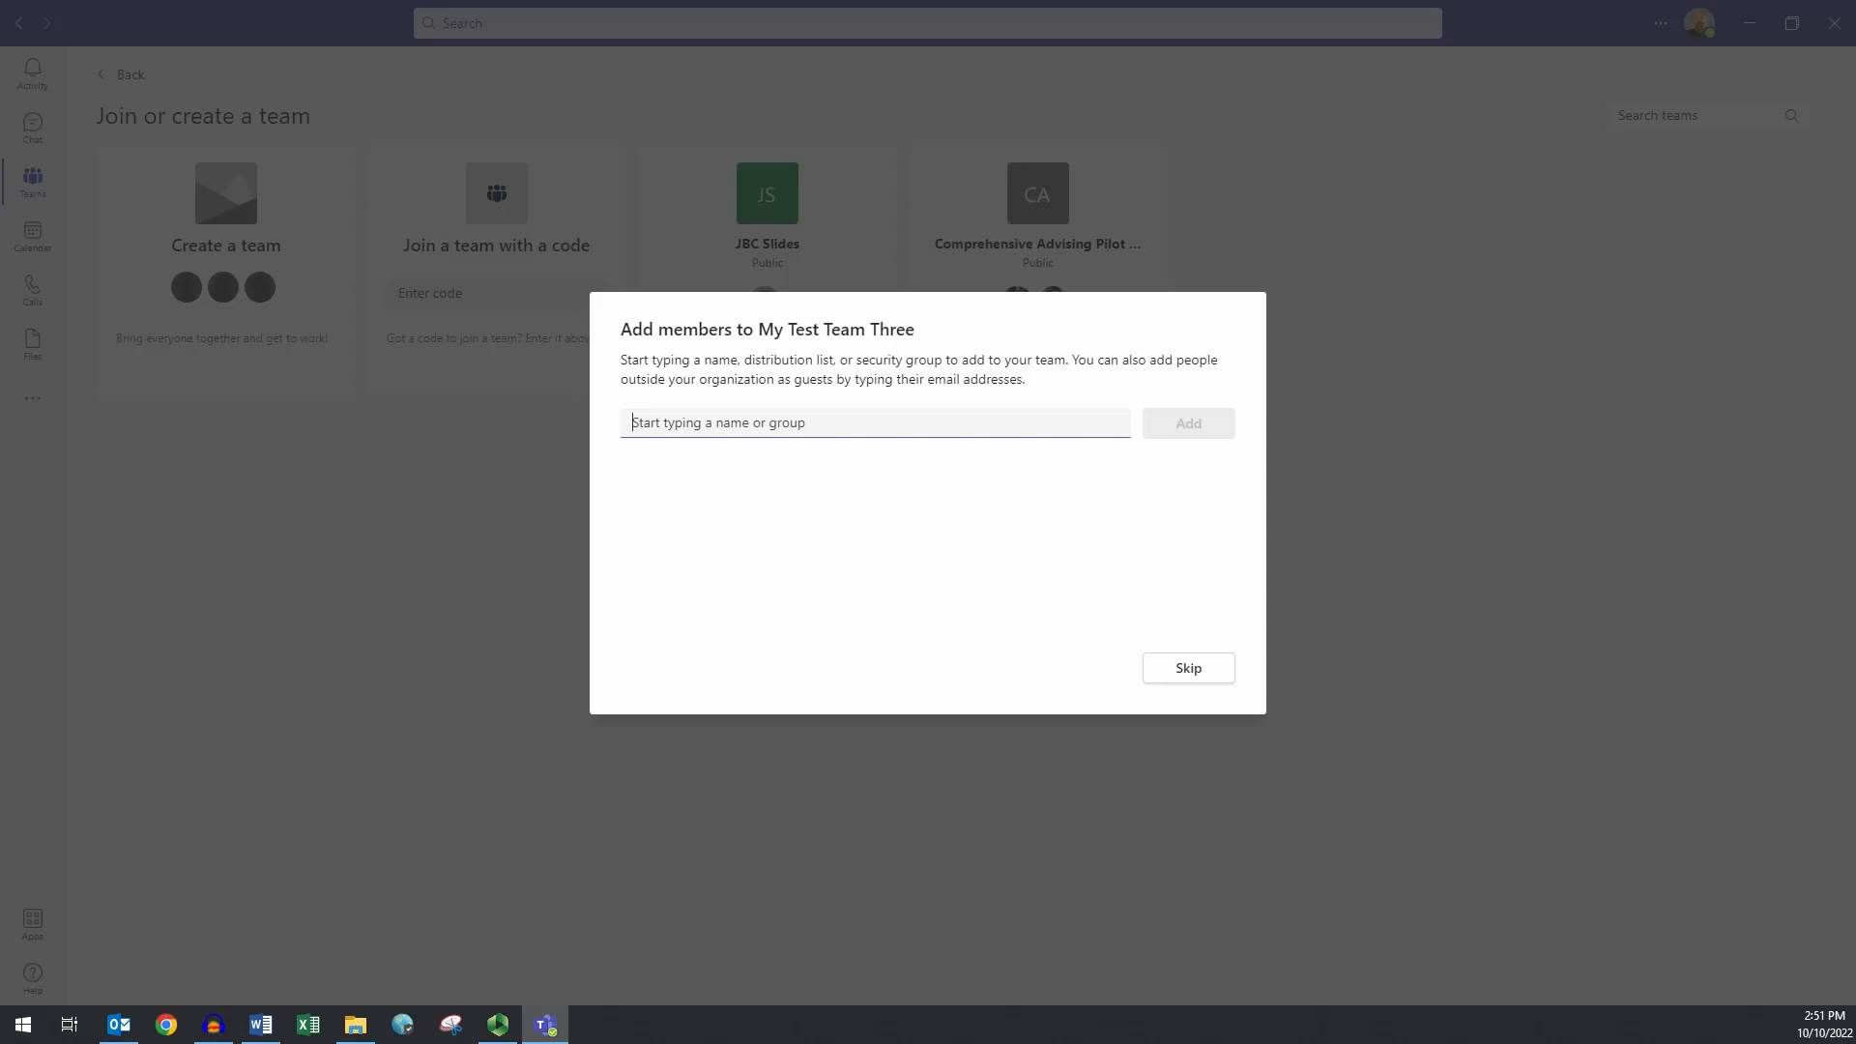
- Add the IT Technician and the Senior Technician as team members
{"action": "type", "text": "Man"}
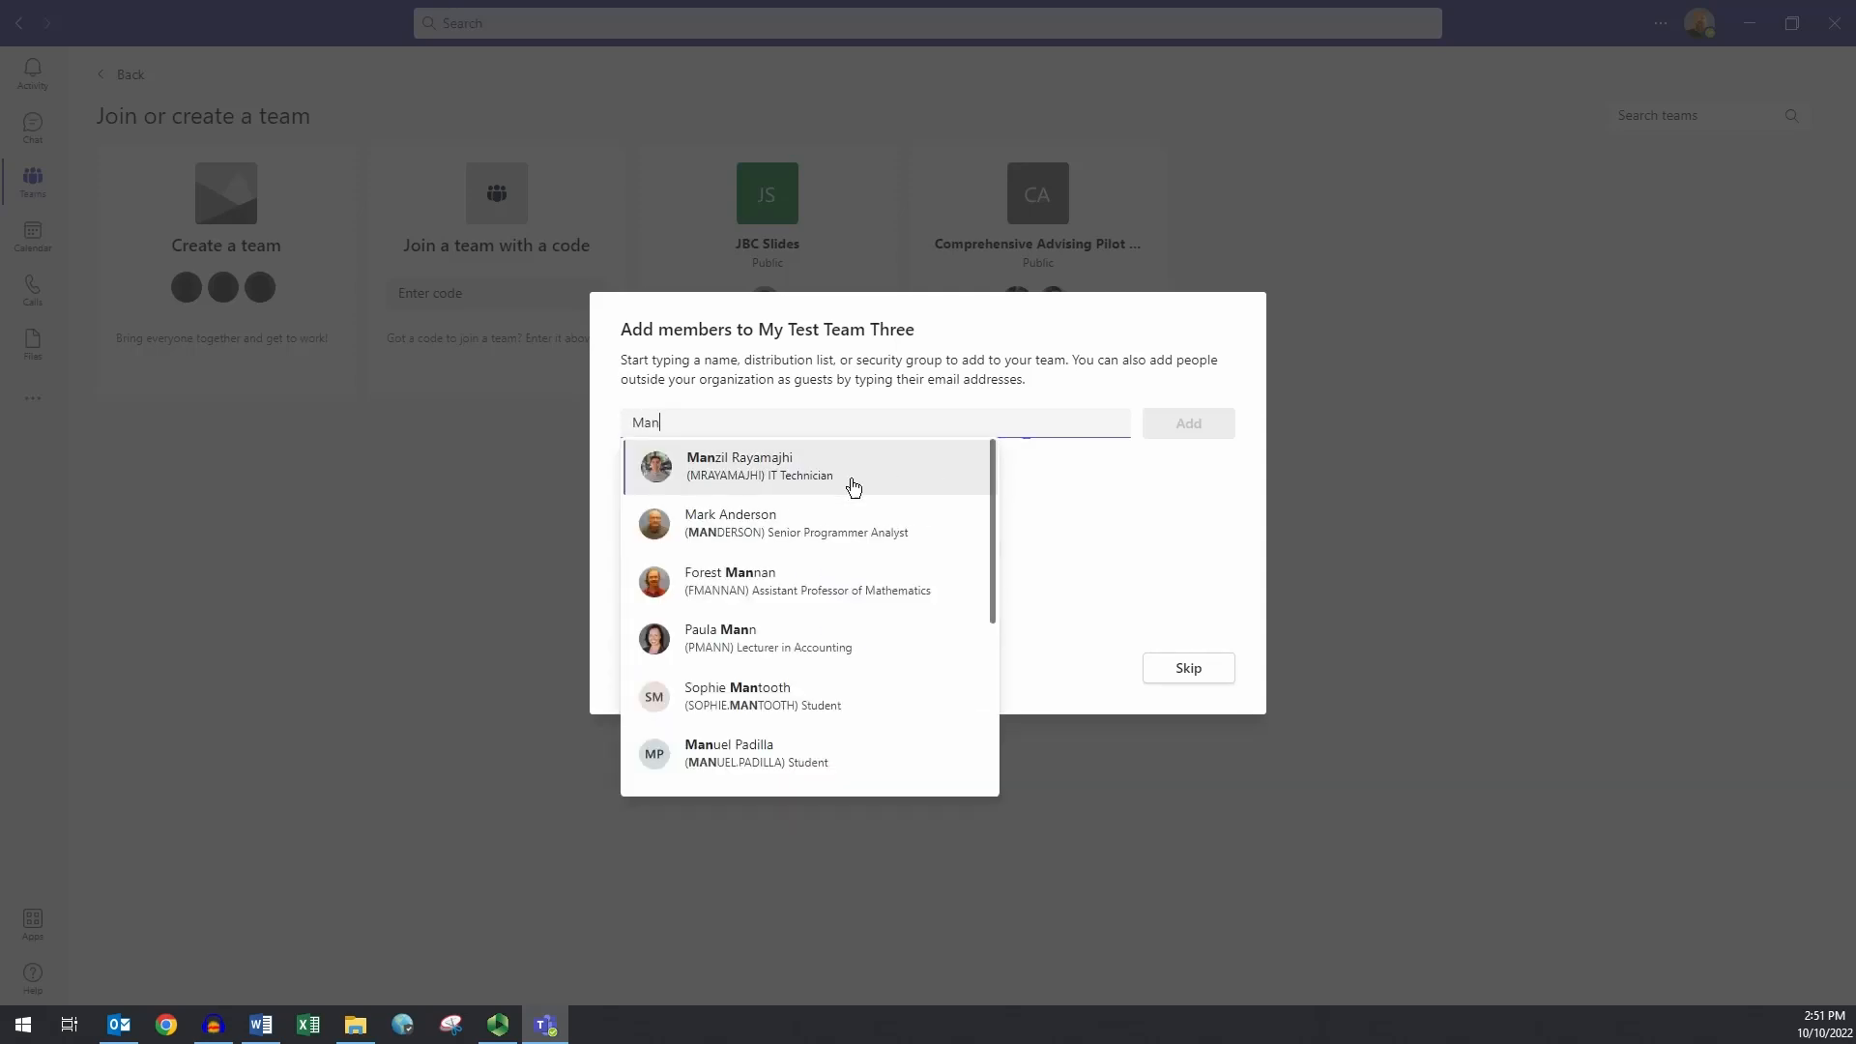
{"action": "left_click", "coordinate": [854, 486]}
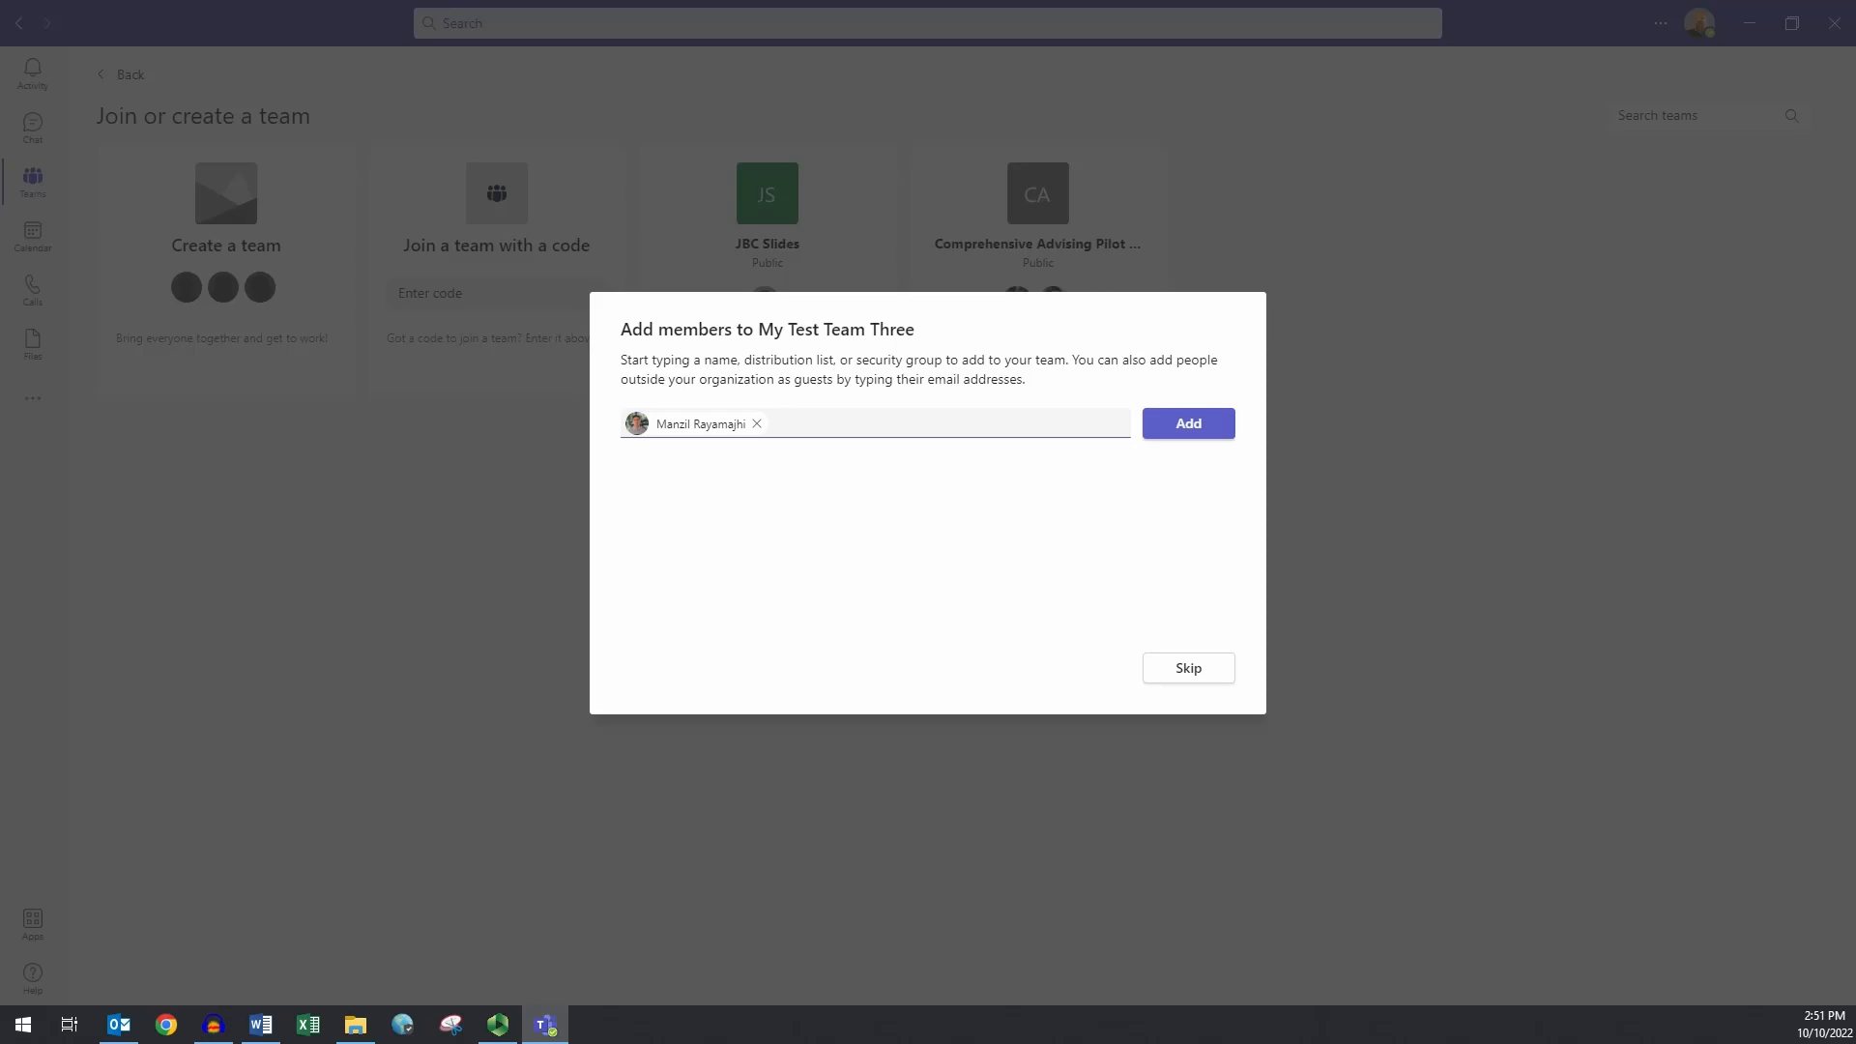
{"action": "type", "text": "Rkc.\\"}
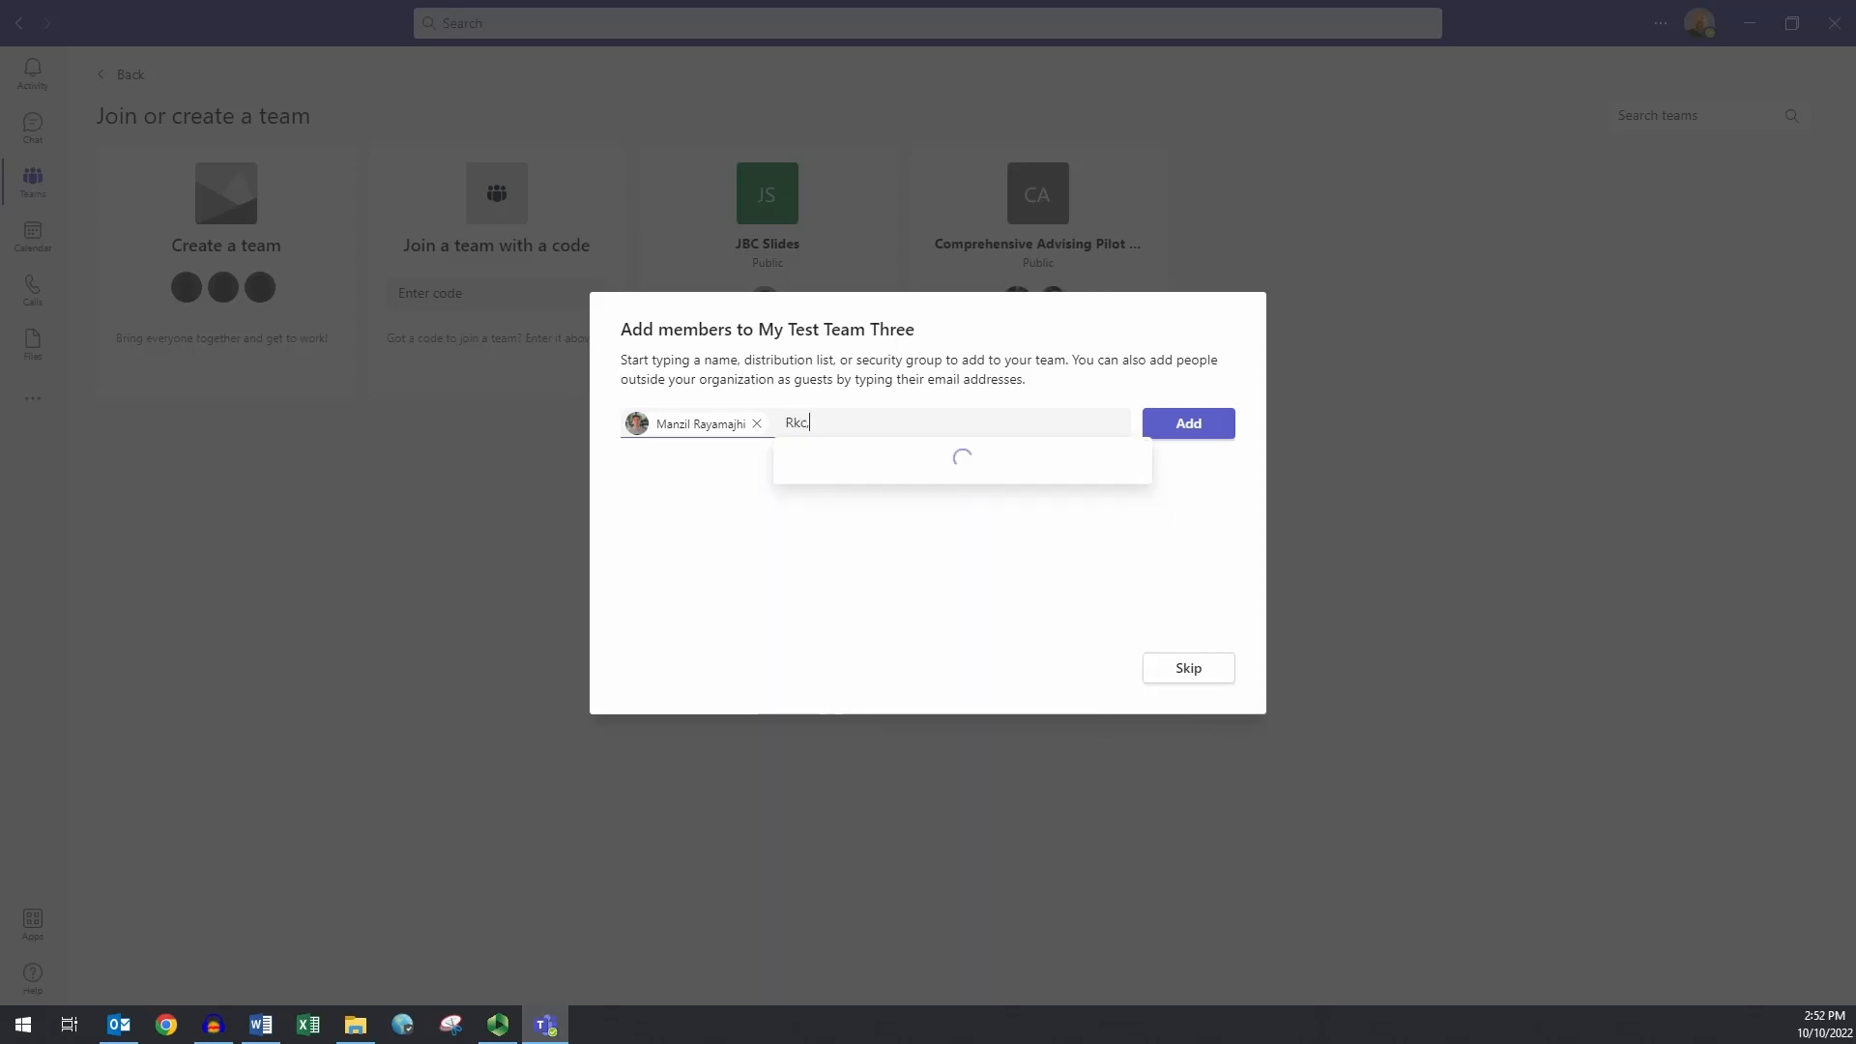
{"action": "key", "text": "BackSpace"}
{"action": "key", "text": "BackSpace"}
{"action": "key", "text": "BackSpace"}
{"action": "key", "text": "BackSpace"}
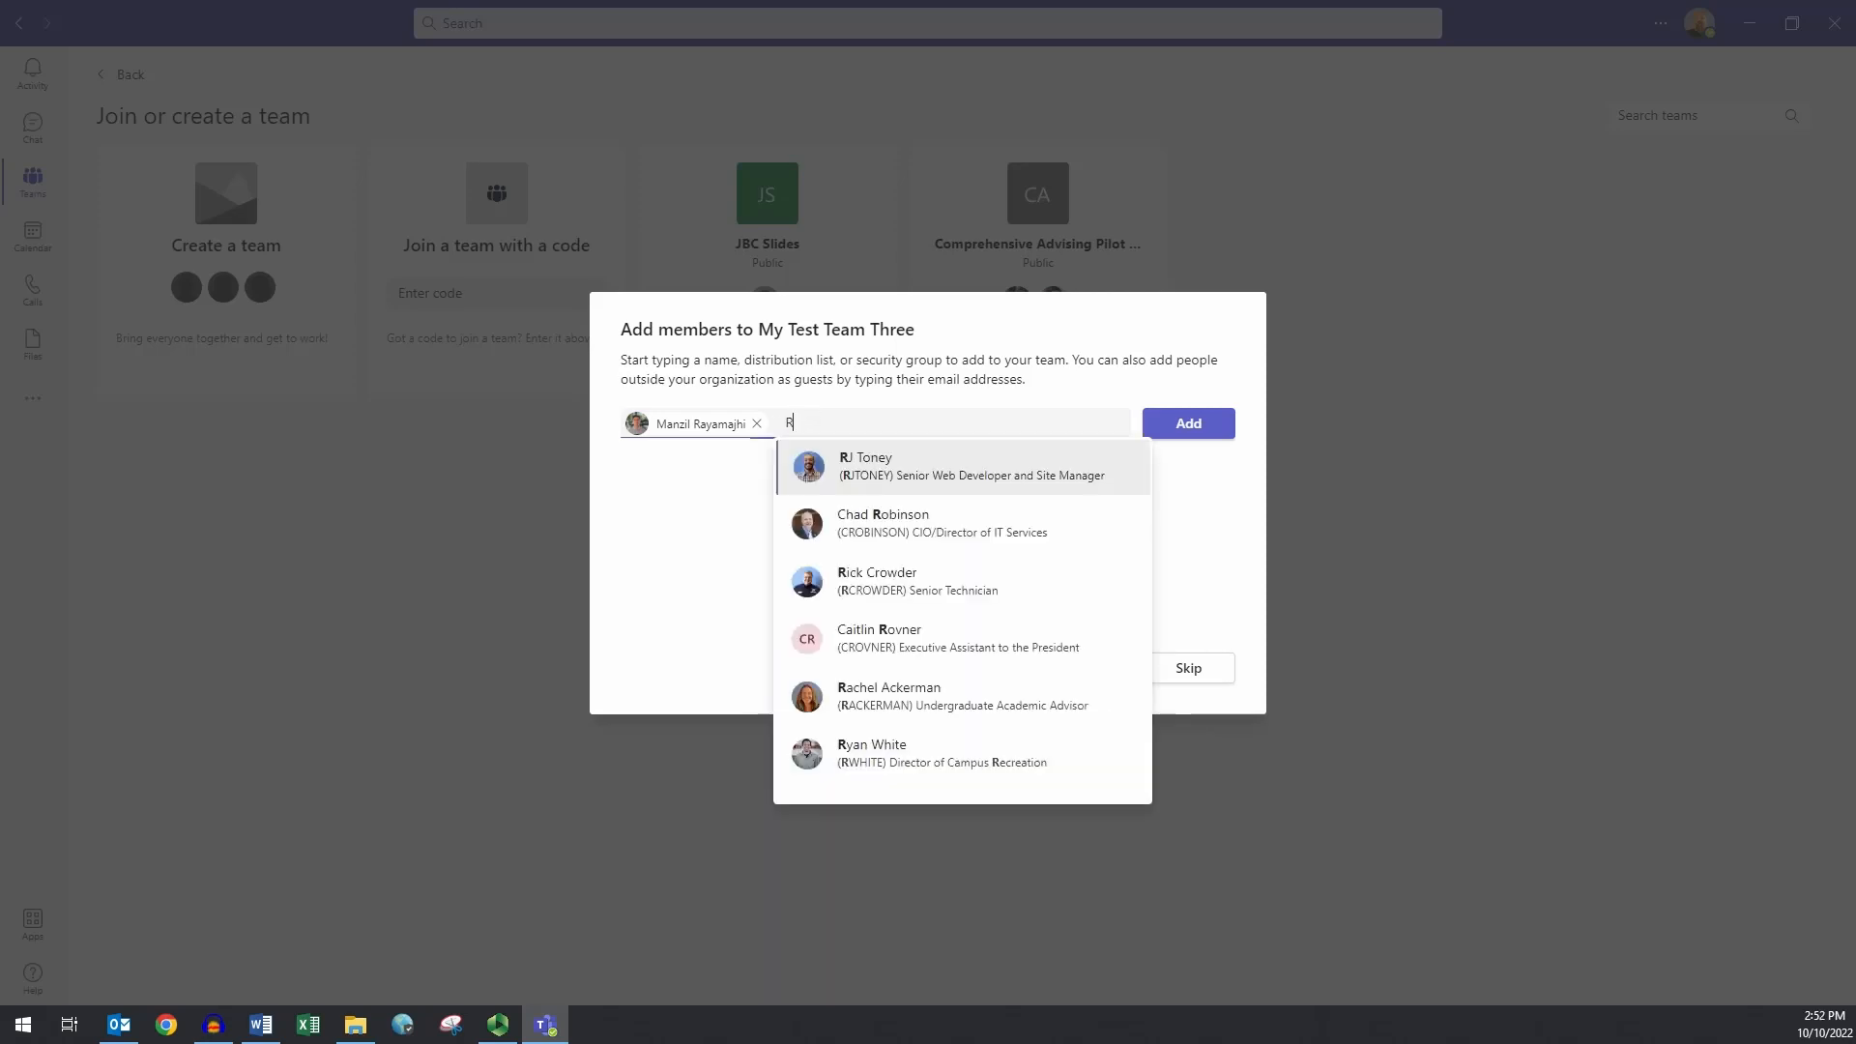
{"action": "type", "text": "ick"}
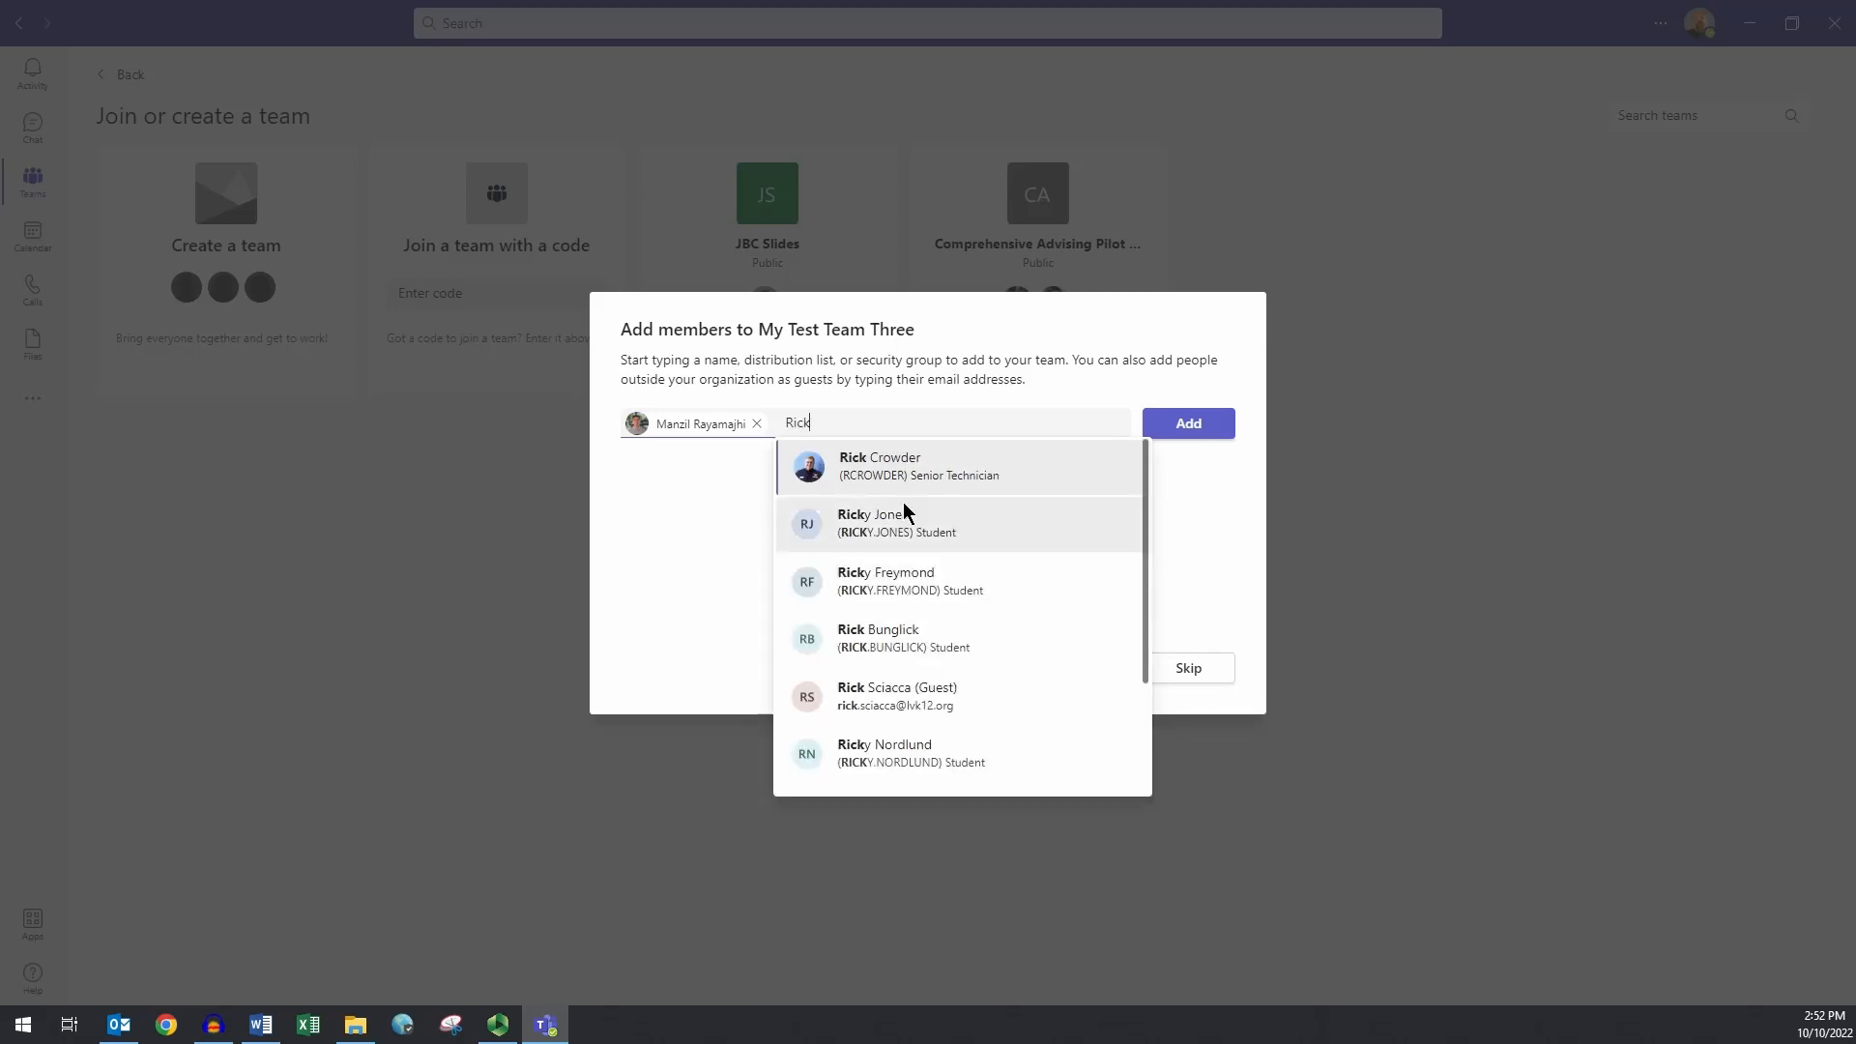
{"action": "left_click", "coordinate": [907, 464]}
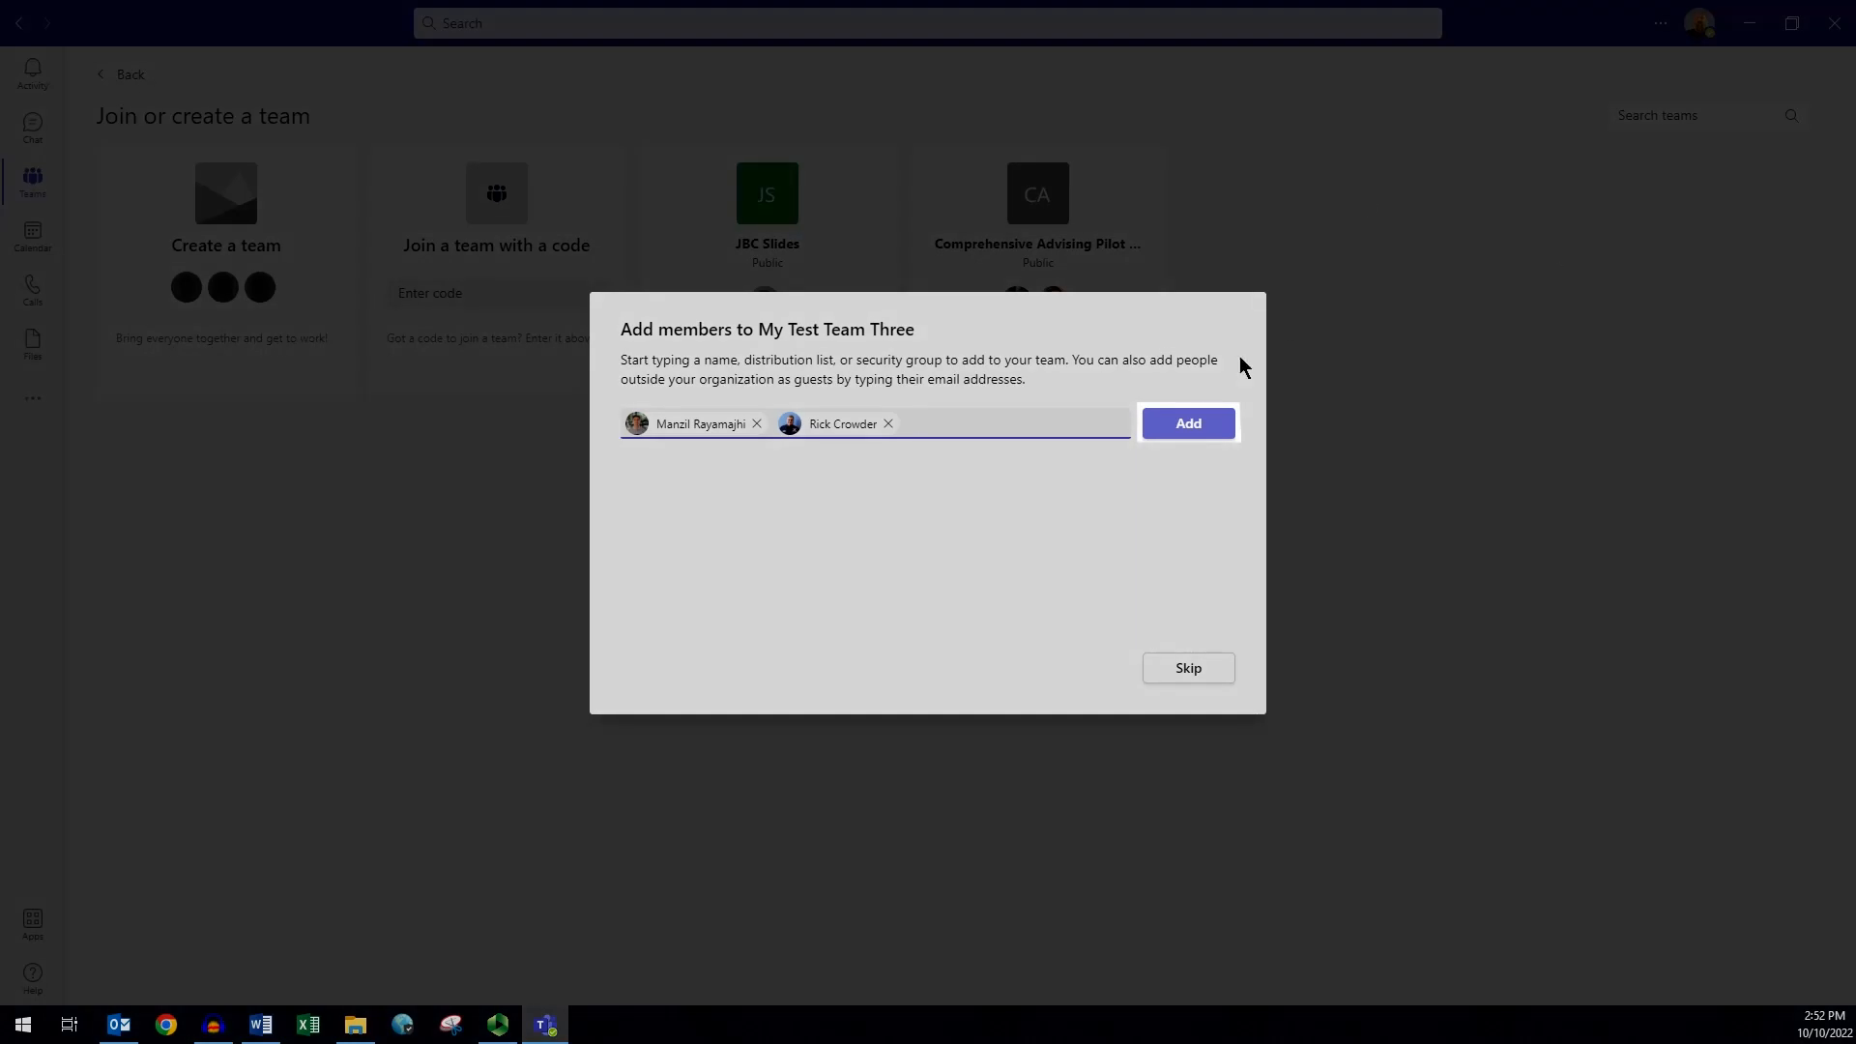
{"action": "left_click", "coordinate": [1196, 422]}
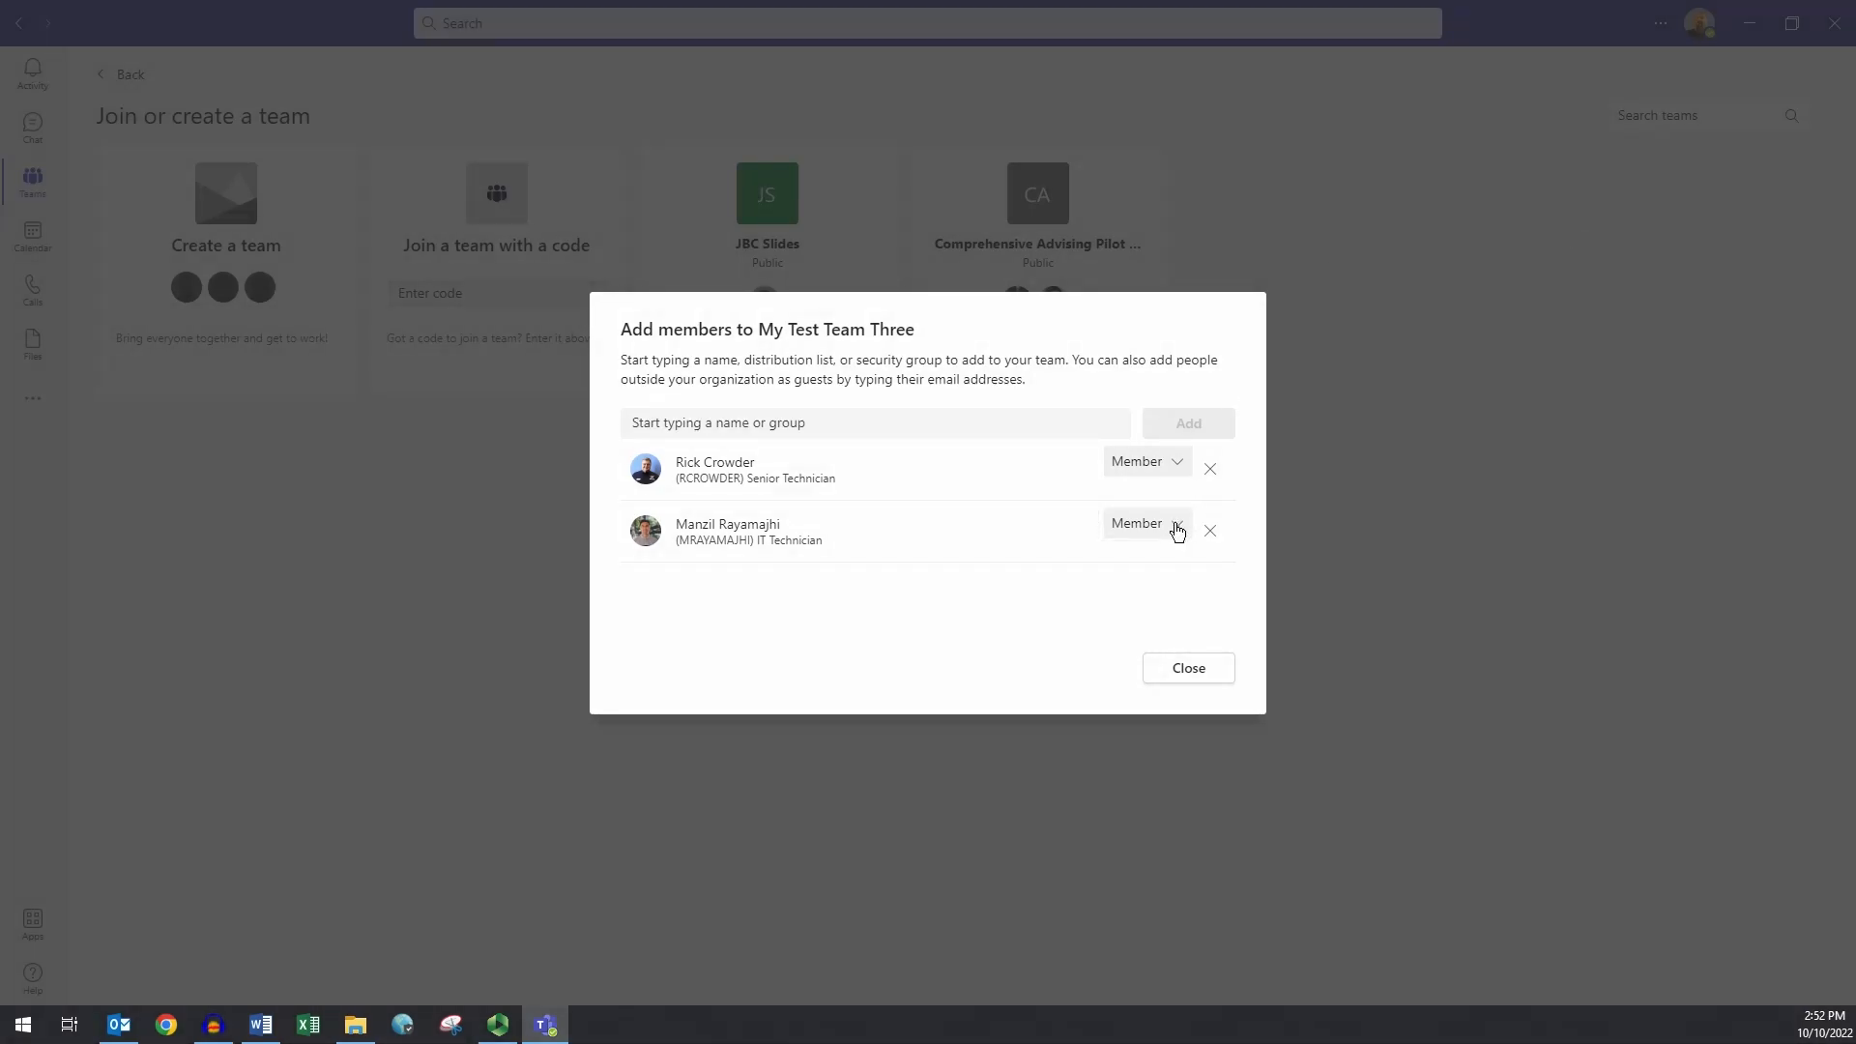
- Change the IT Technician's role to Owner and close member setup
{"action": "left_click", "coordinate": [1177, 527]}
{"action": "left_click", "coordinate": [1141, 580]}
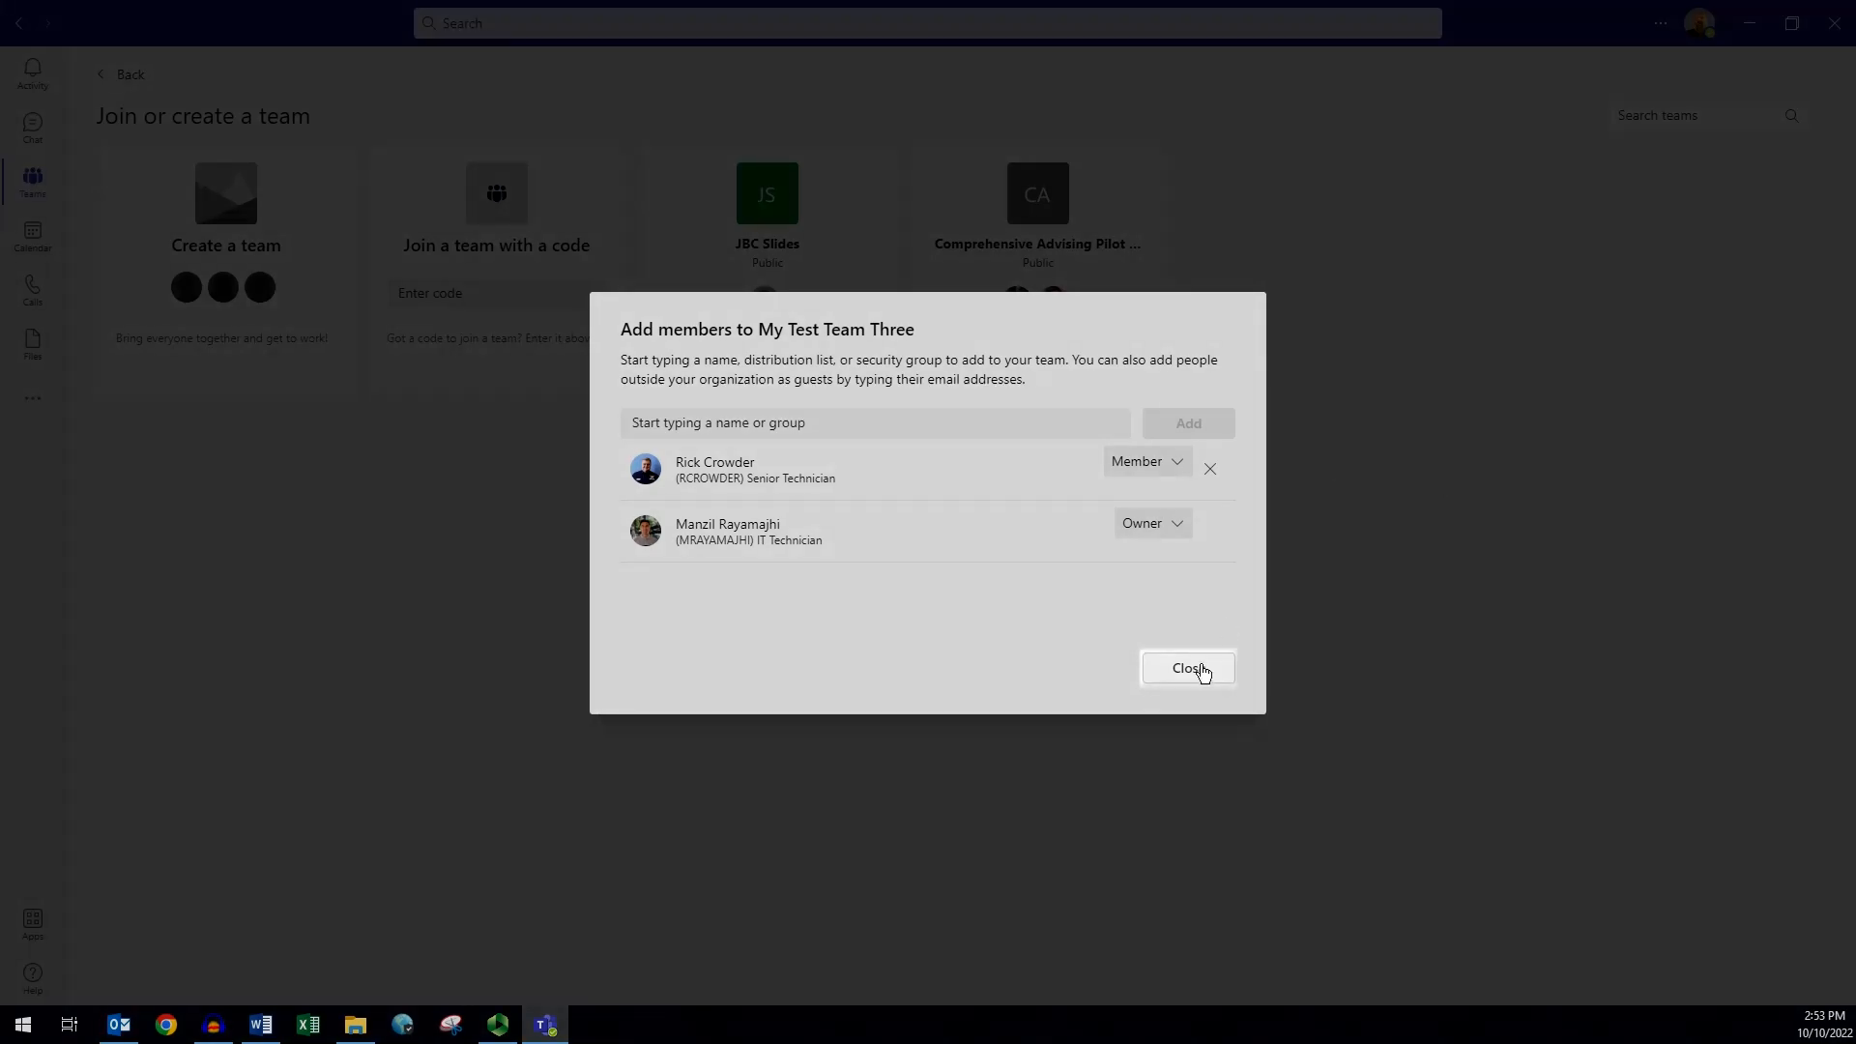
{"action": "left_click", "coordinate": [1188, 668]}
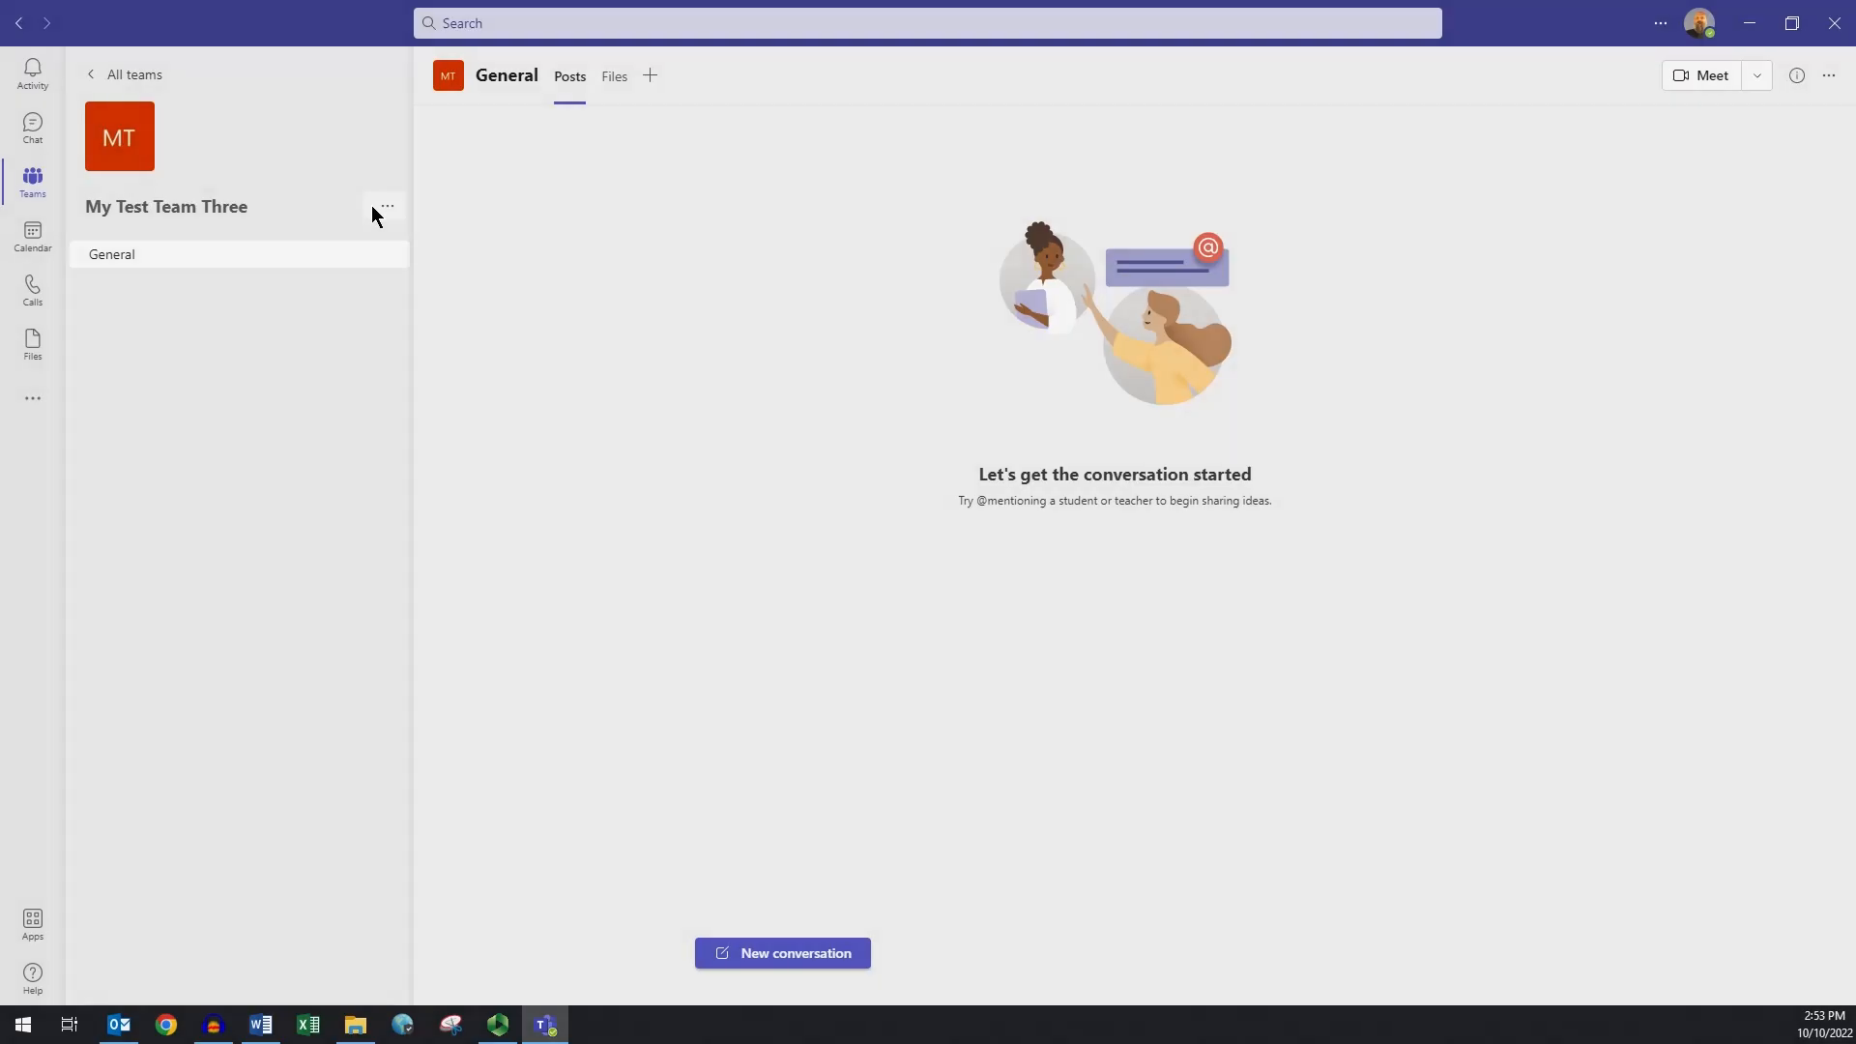
- Open Manage team for My Test Team Three and remove the Senior Technician
{"action": "left_click", "coordinate": [375, 212]}
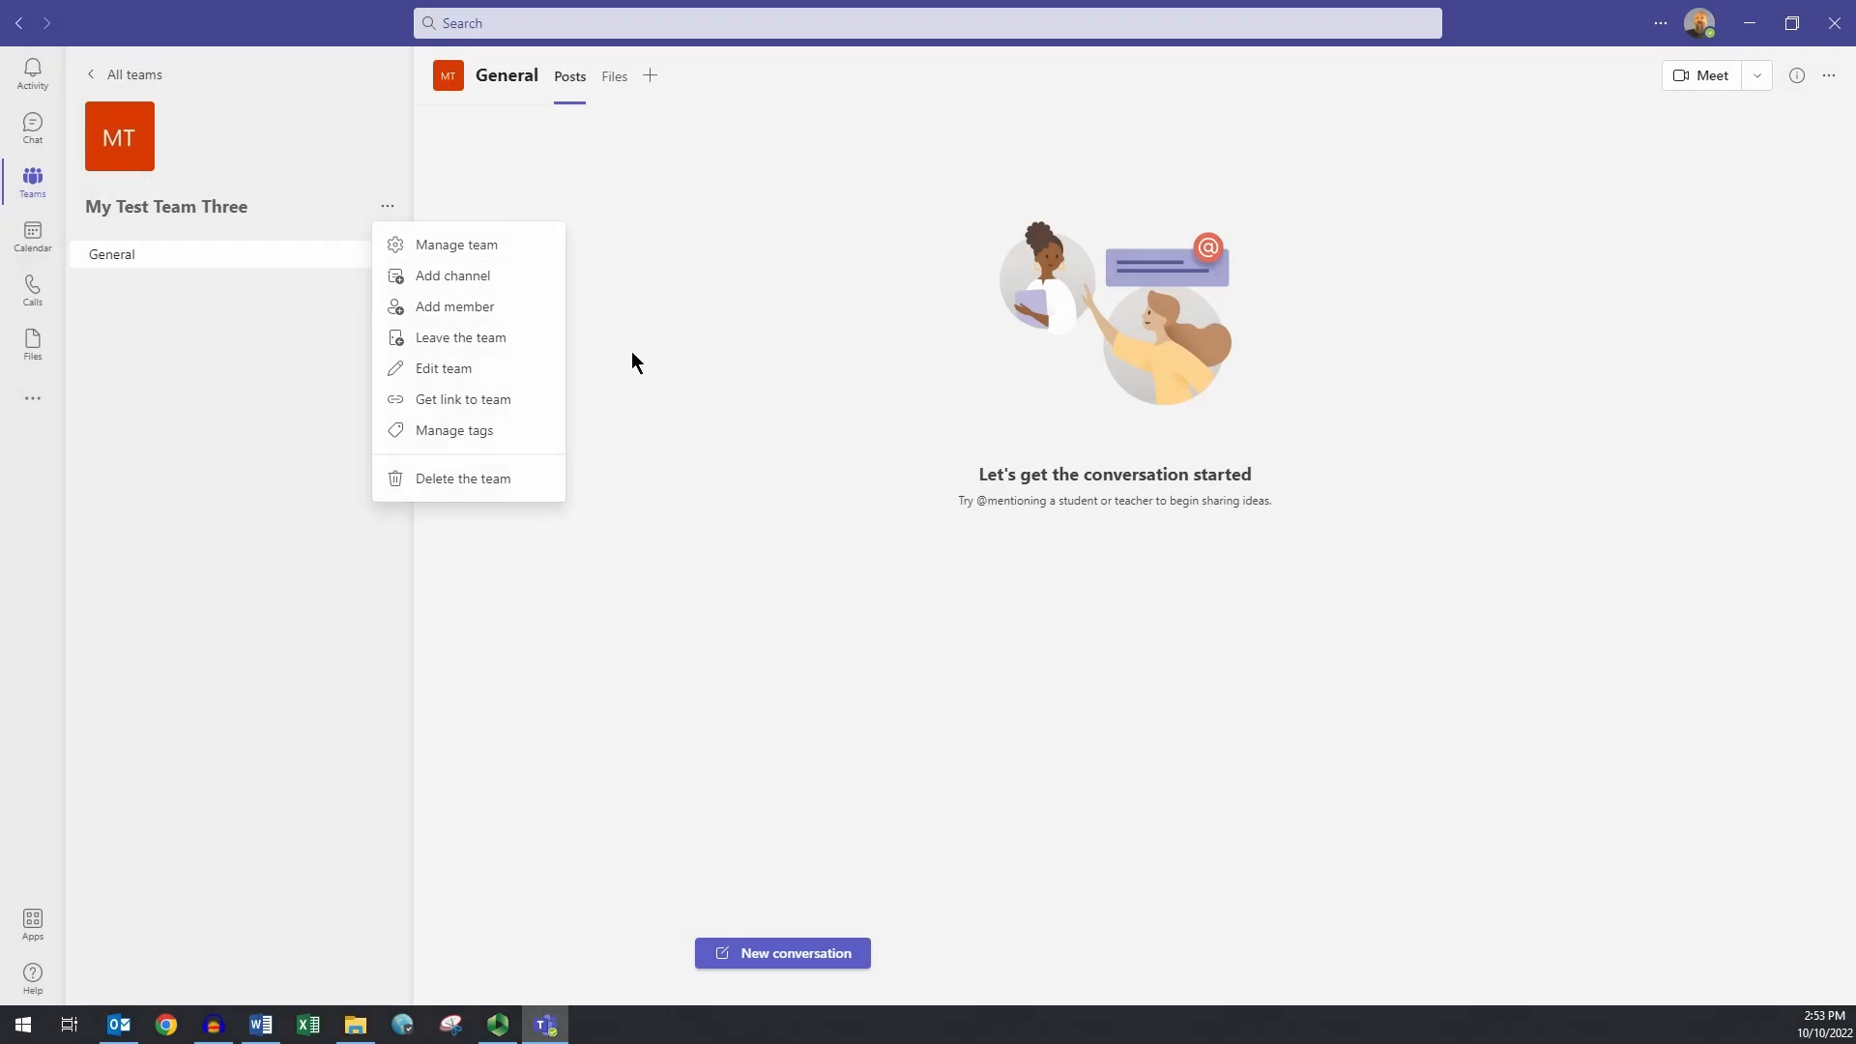
{"action": "left_click", "coordinate": [495, 247]}
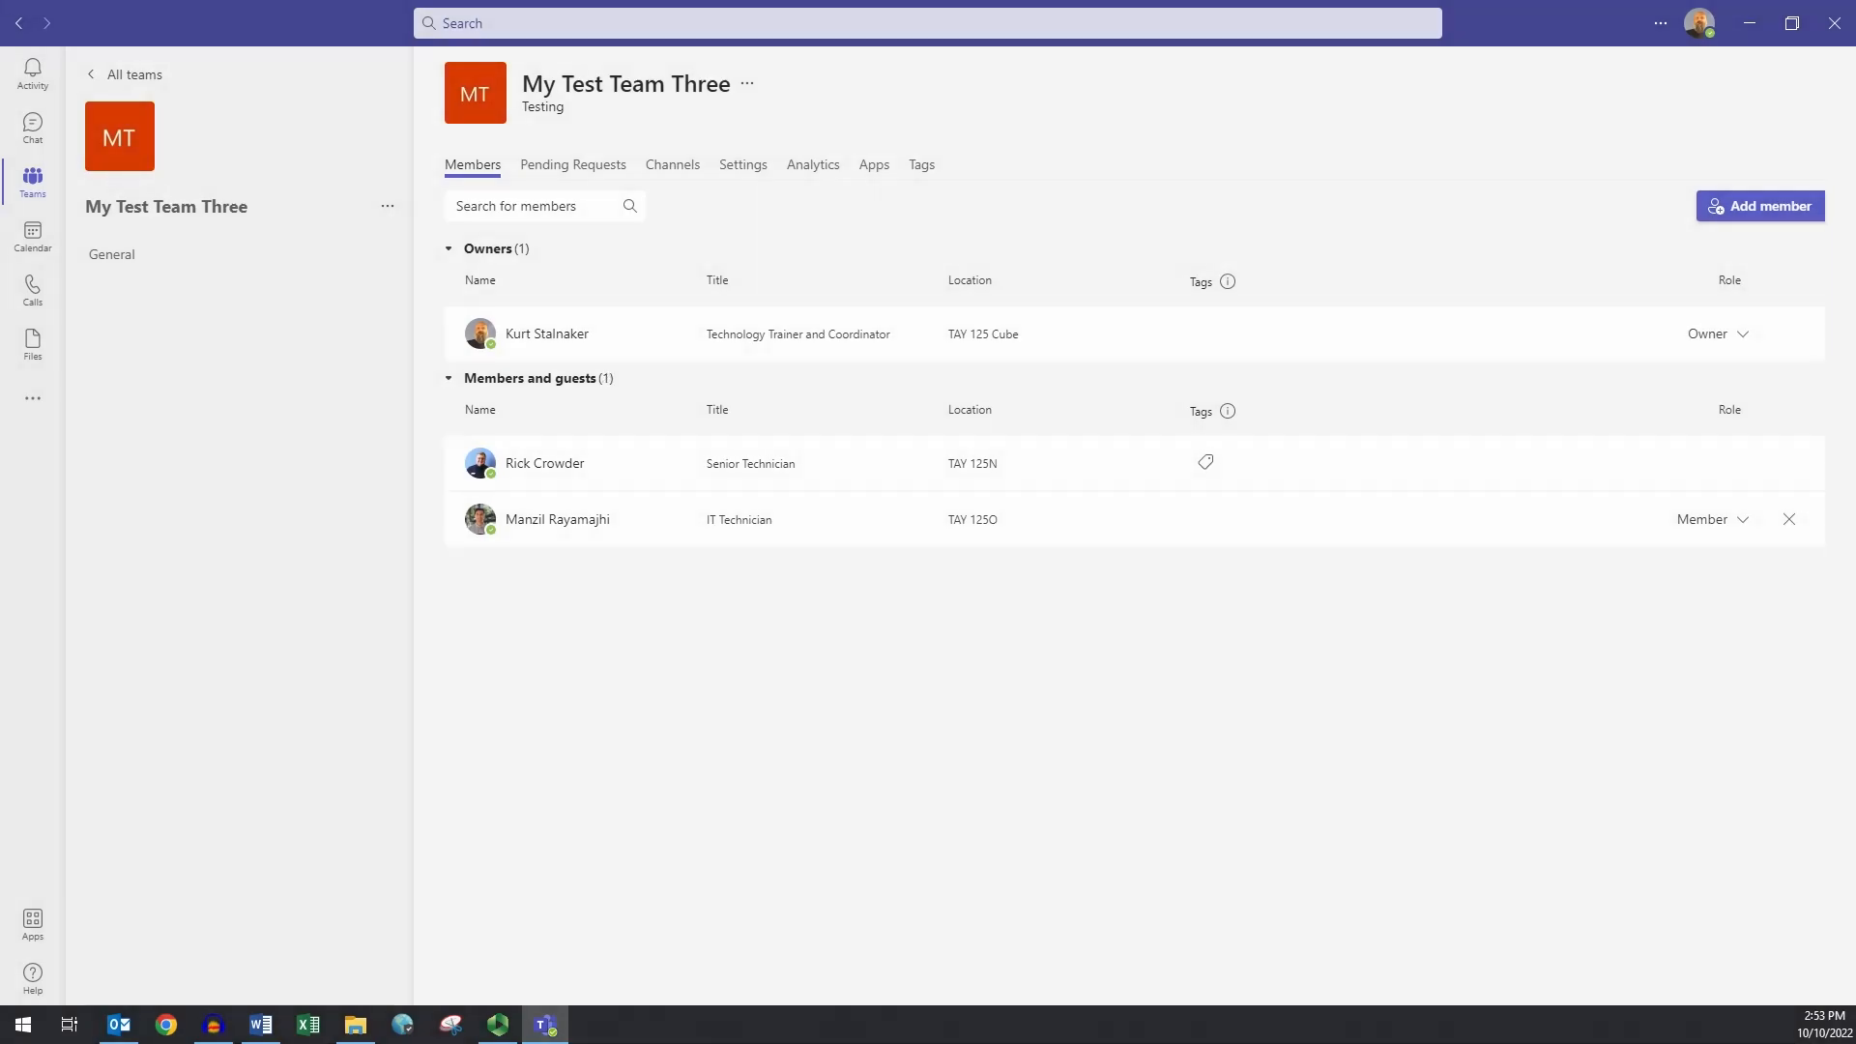
{"action": "left_click", "coordinate": [1789, 463]}
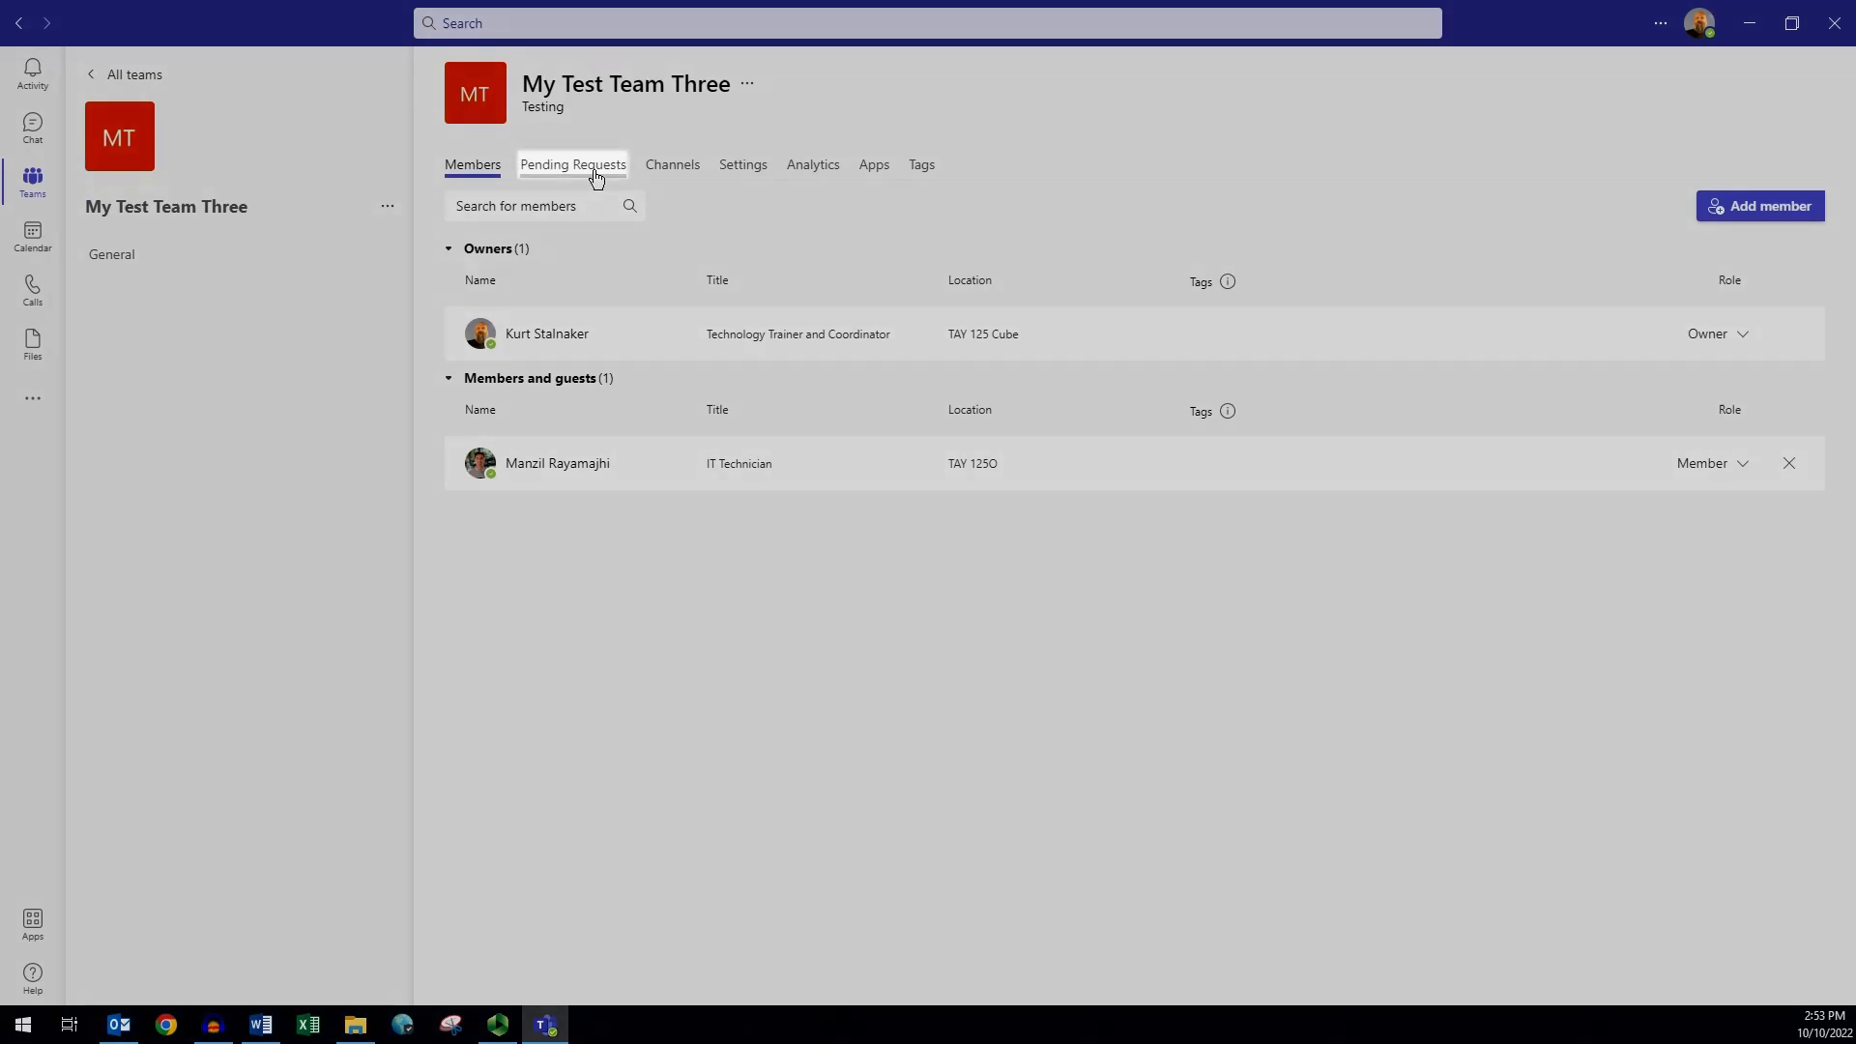
- Browse the team's Pending Requests, Channels and Settings tabs
{"action": "left_click", "coordinate": [596, 176]}
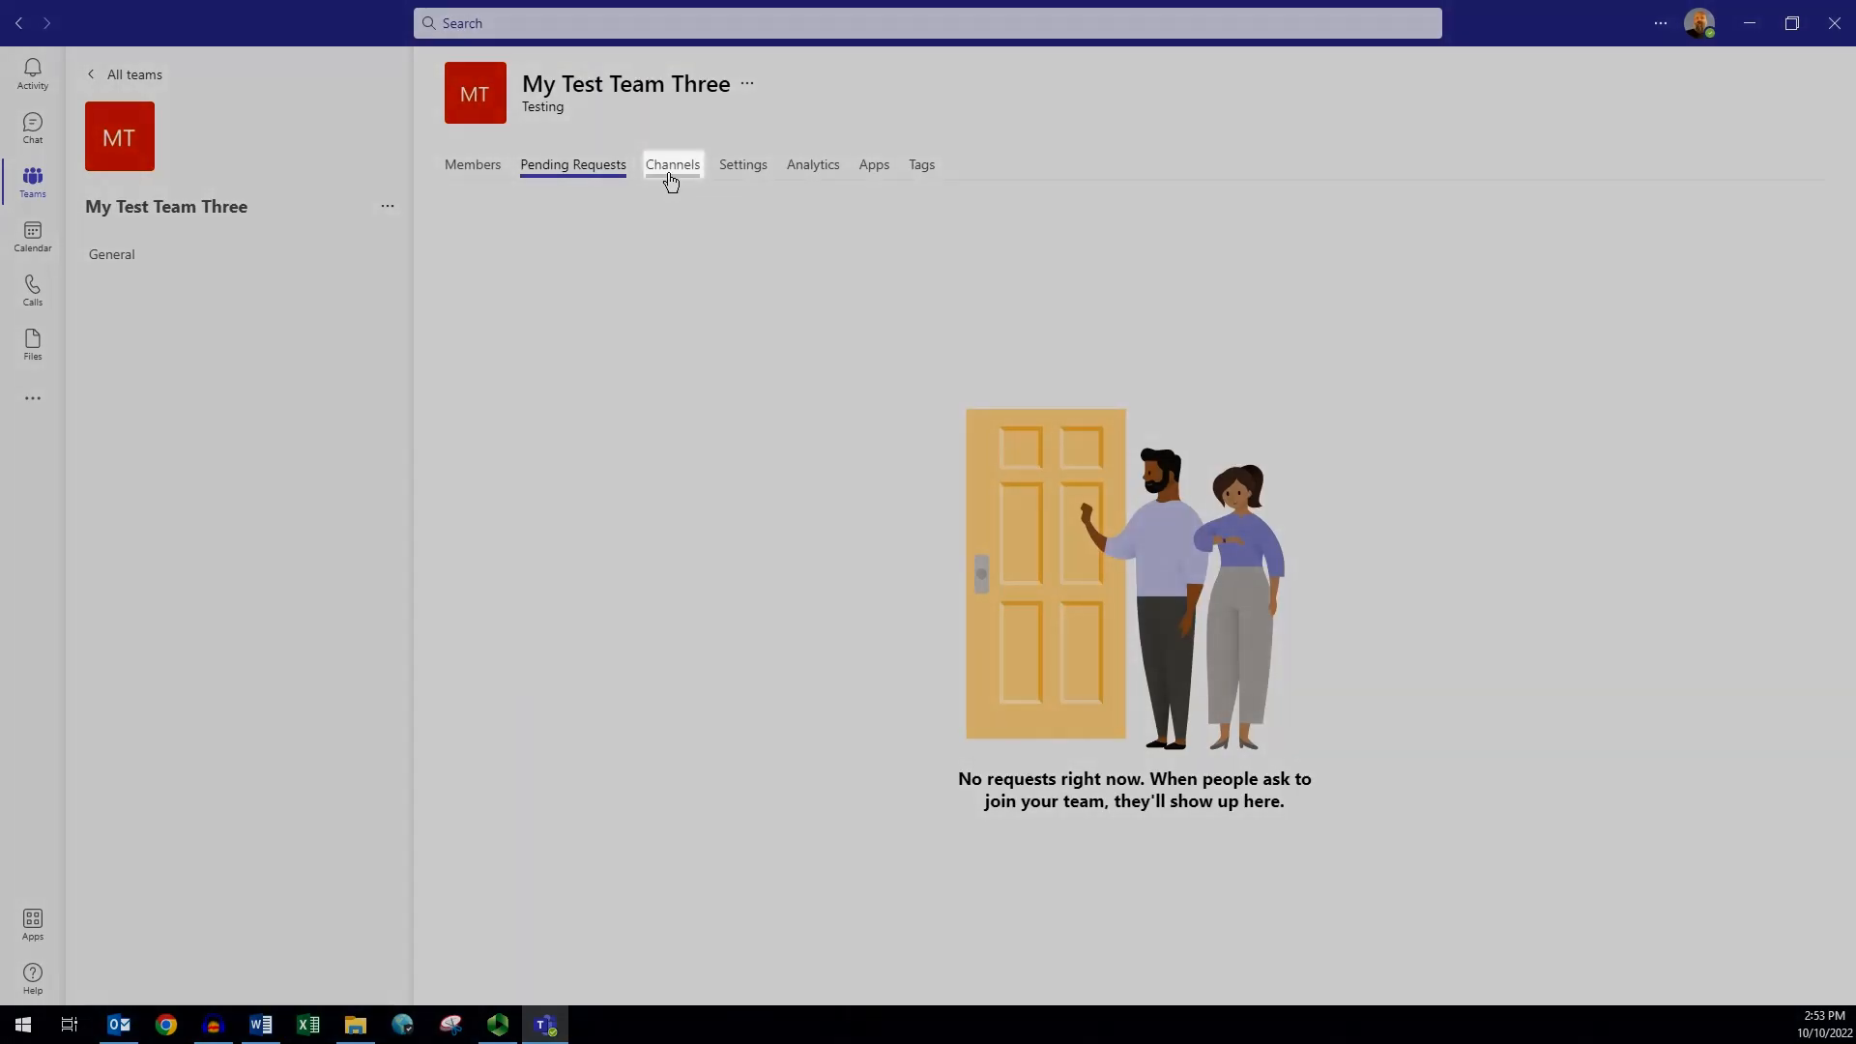
{"action": "left_click", "coordinate": [669, 174]}
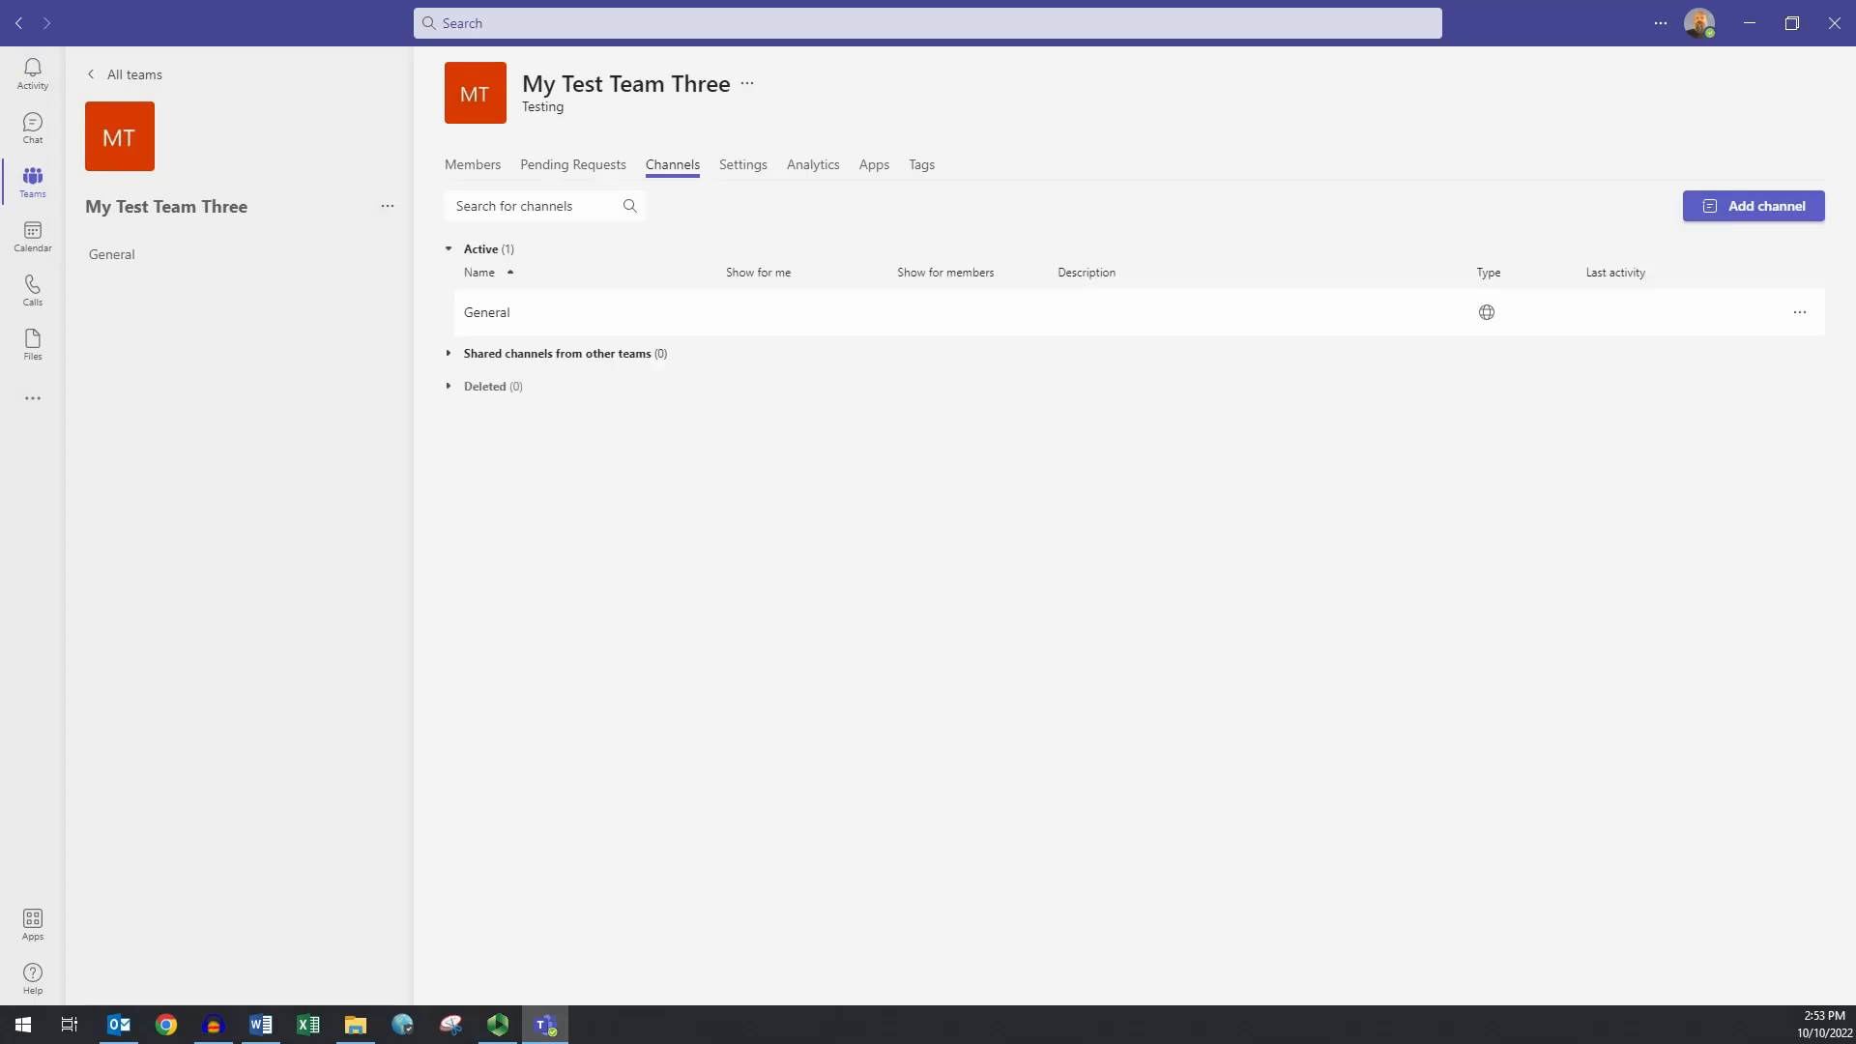
{"action": "left_click", "coordinate": [742, 166]}
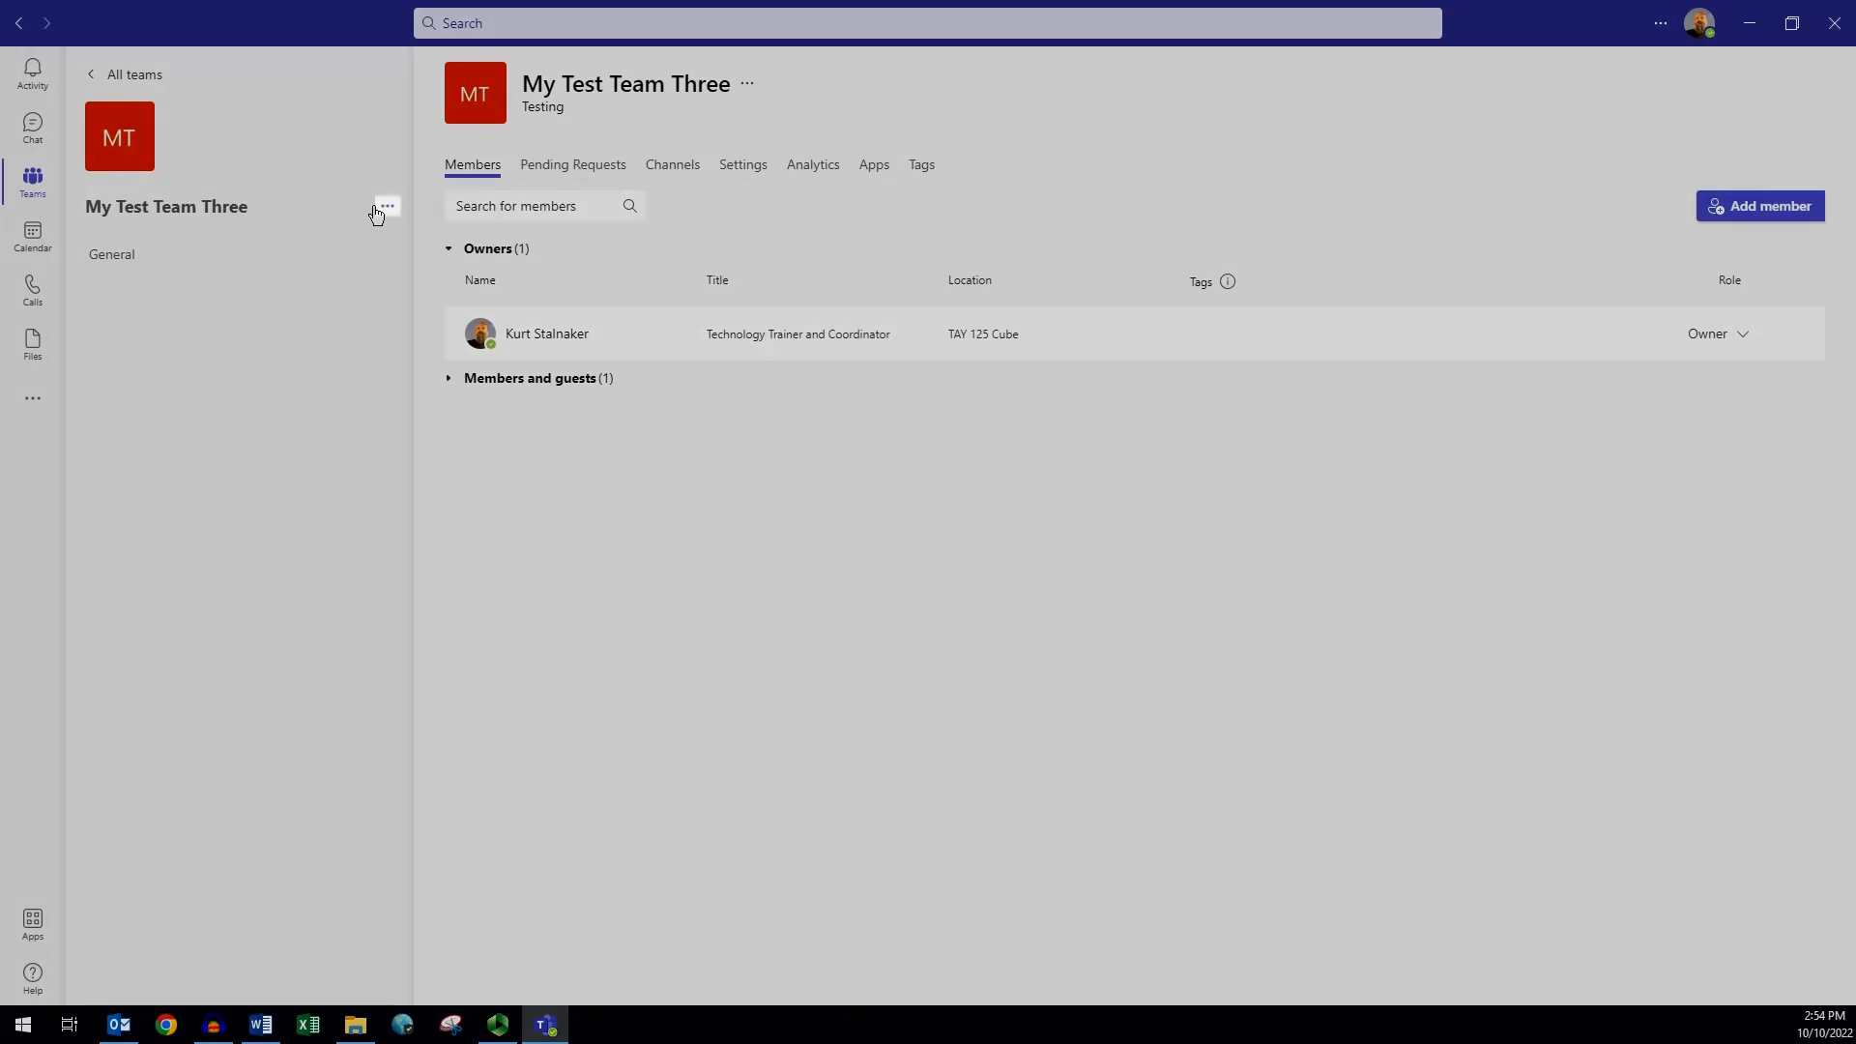
- Create a private channel 'Test Channel' with description 'Testing' in My Test Team Three
{"action": "left_click", "coordinate": [376, 209]}
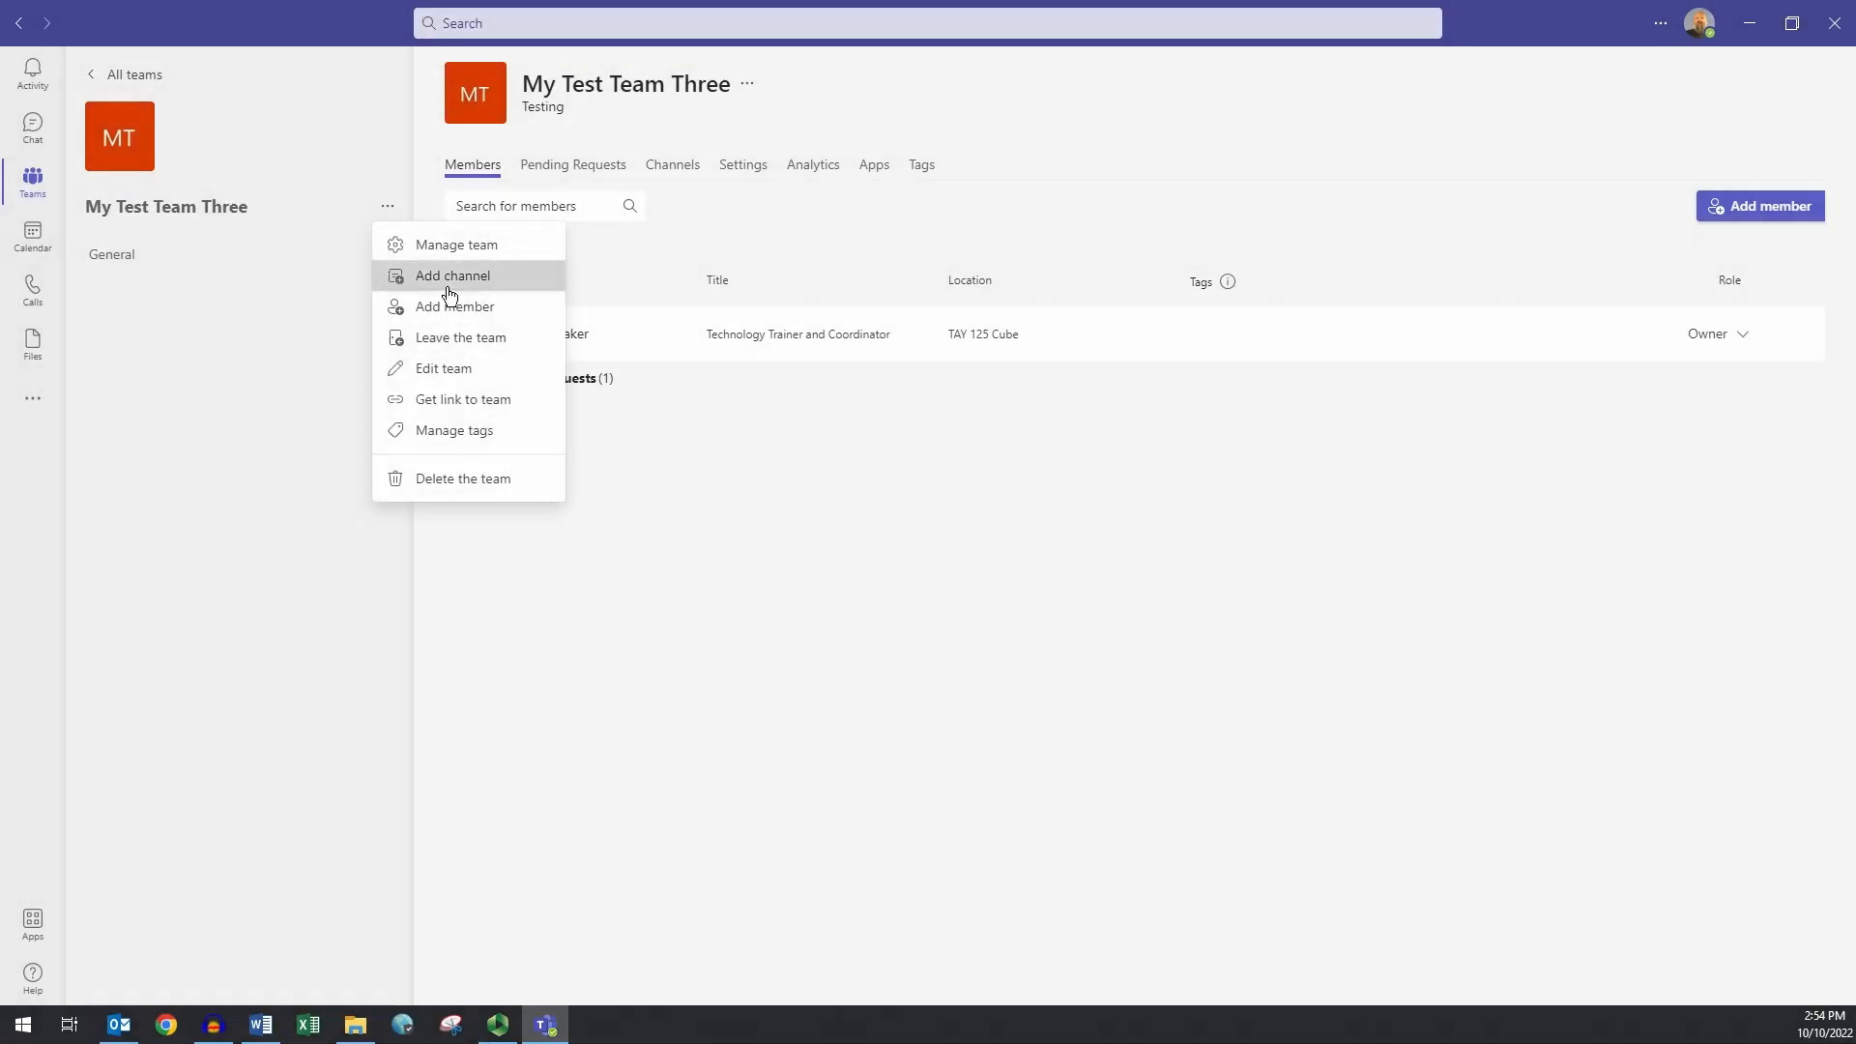
{"action": "left_click", "coordinate": [452, 276]}
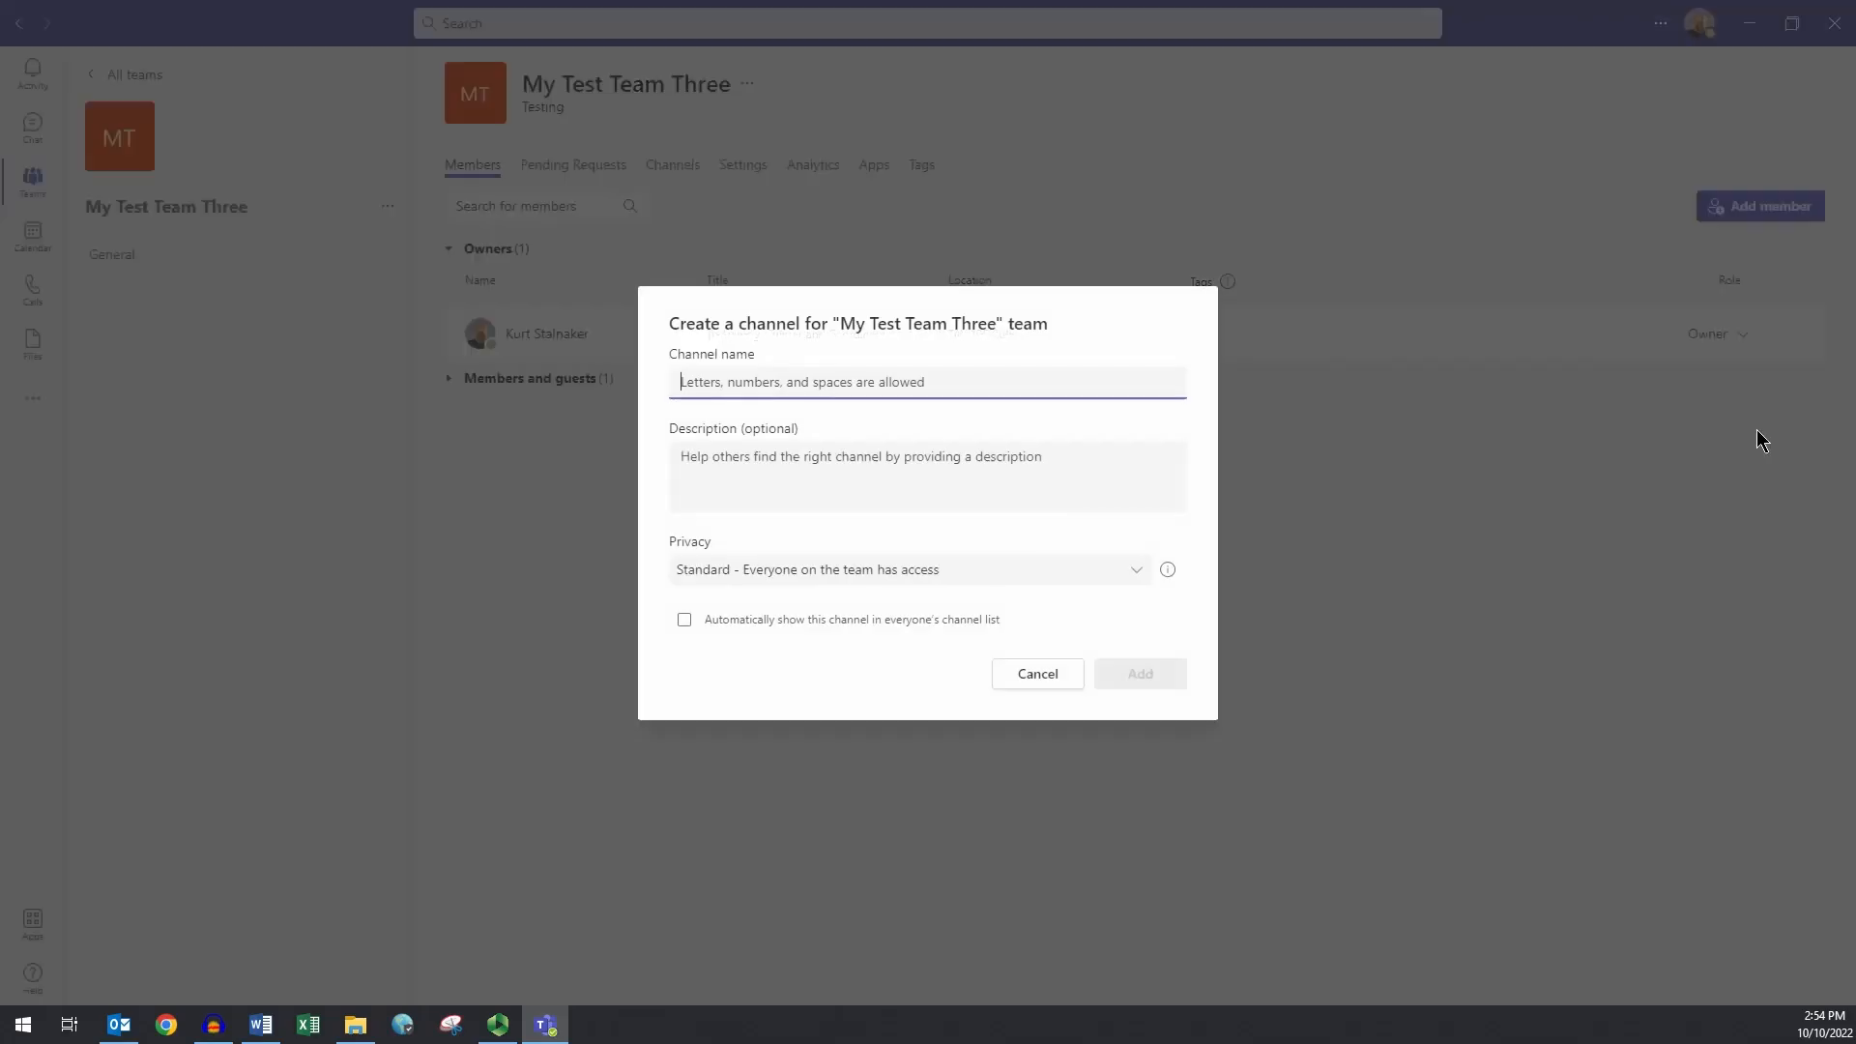
{"action": "type", "text": "Test Channel"}
{"action": "key", "text": "Tab"}
{"action": "type", "text": "Testing"}
{"action": "key", "text": "Tab"}
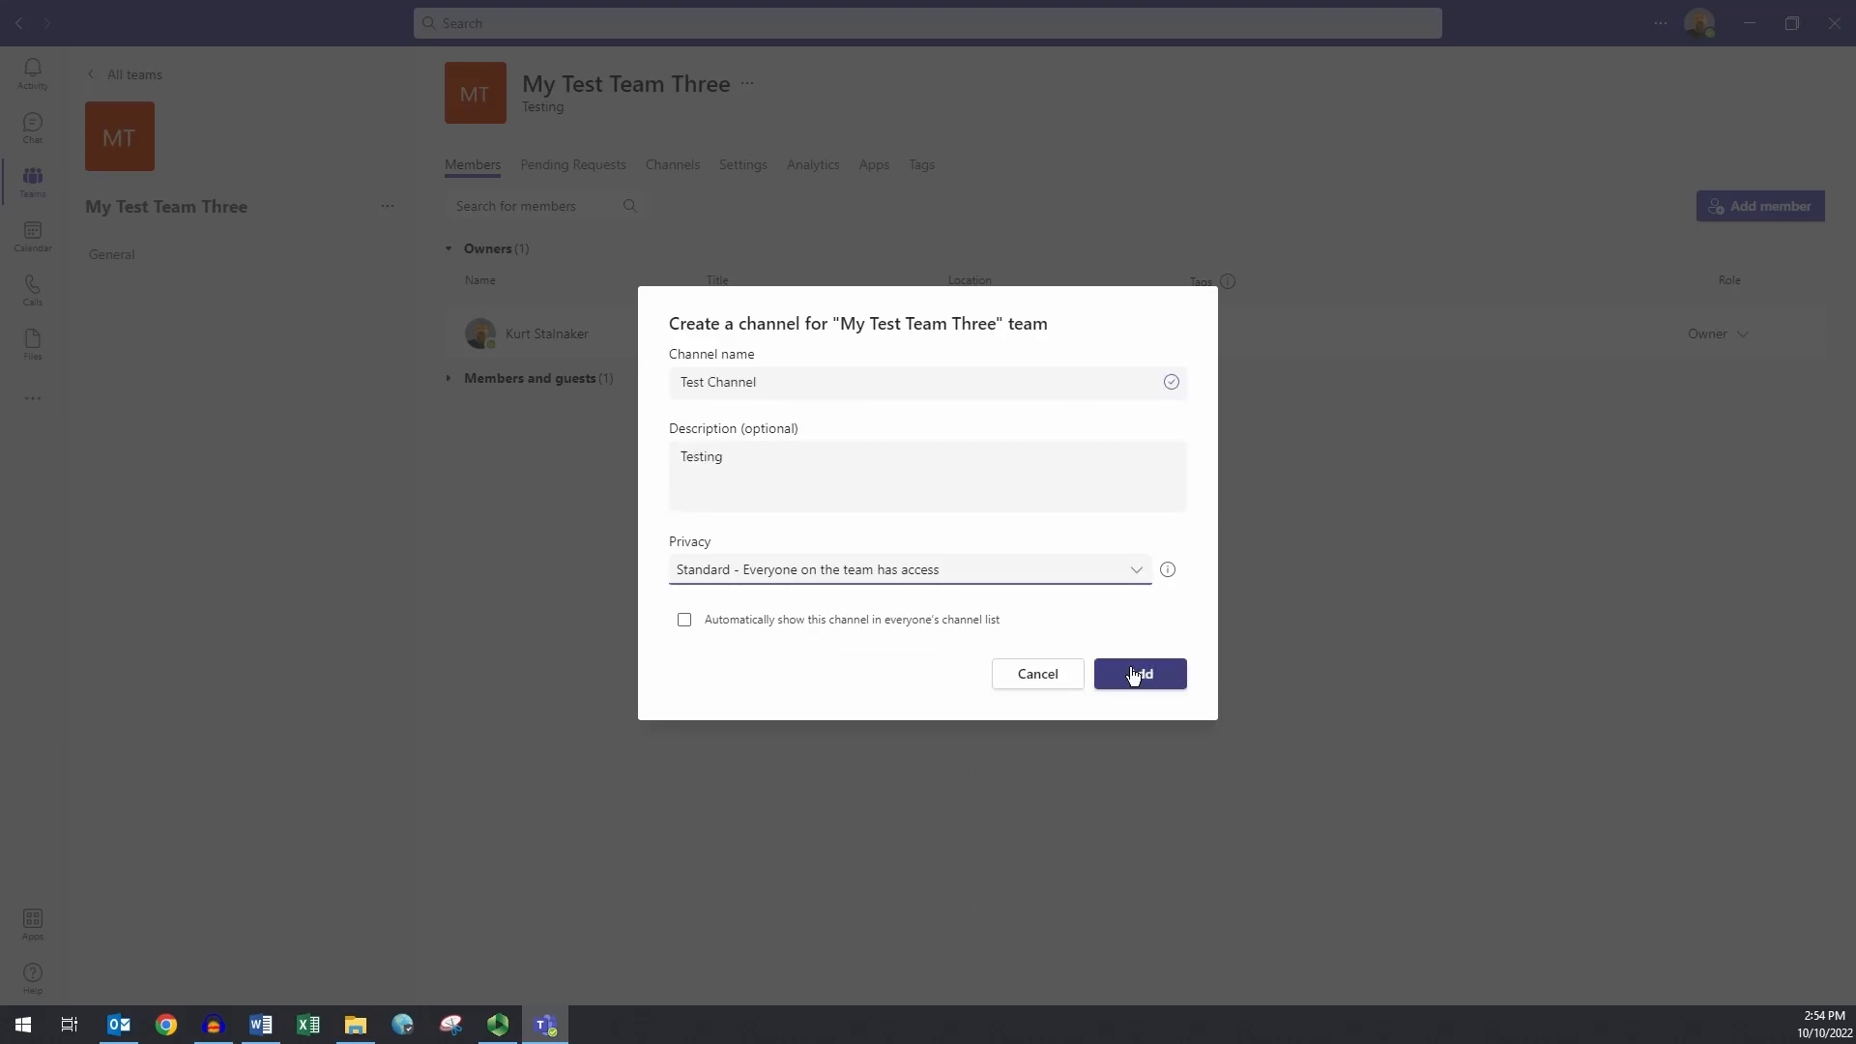
{"action": "left_click", "coordinate": [1131, 571]}
{"action": "left_click", "coordinate": [874, 502]}
{"action": "left_click", "coordinate": [1168, 679]}
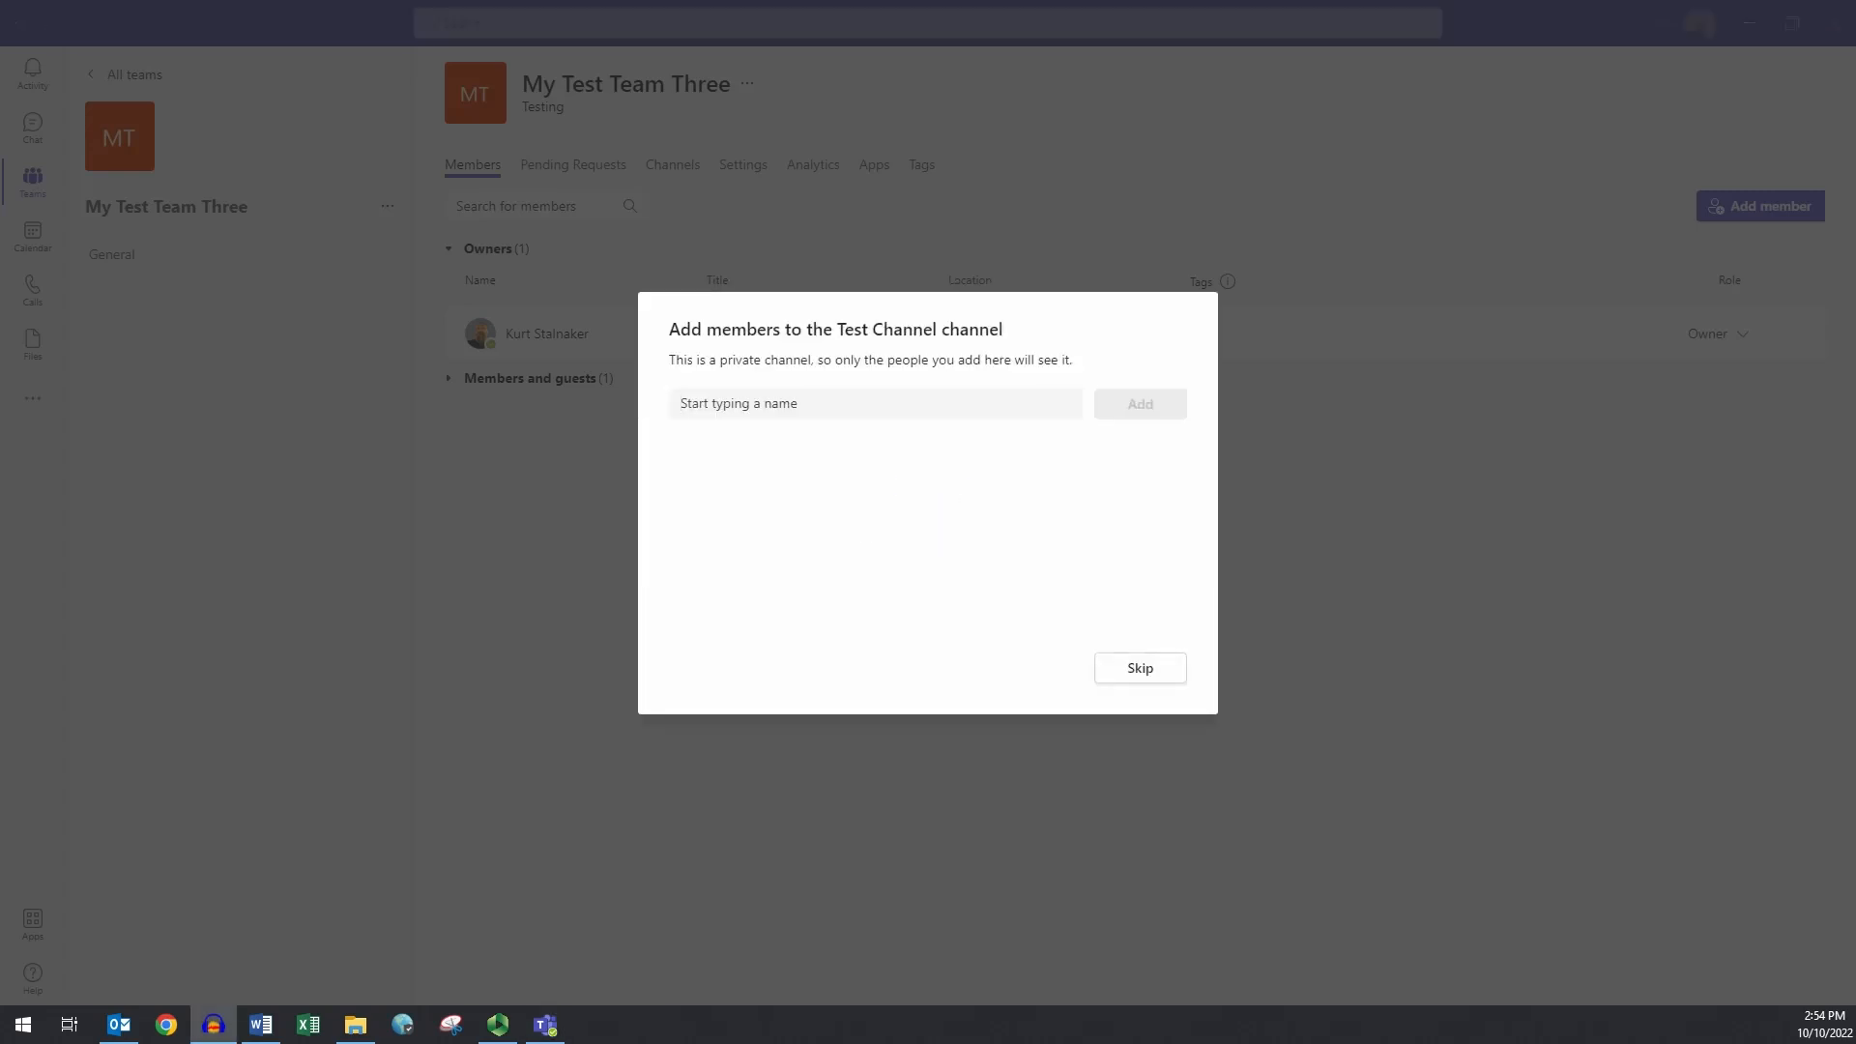
- Add the IT Technician to Test Channel and open the new channel's options
{"action": "left_click", "coordinate": [715, 402]}
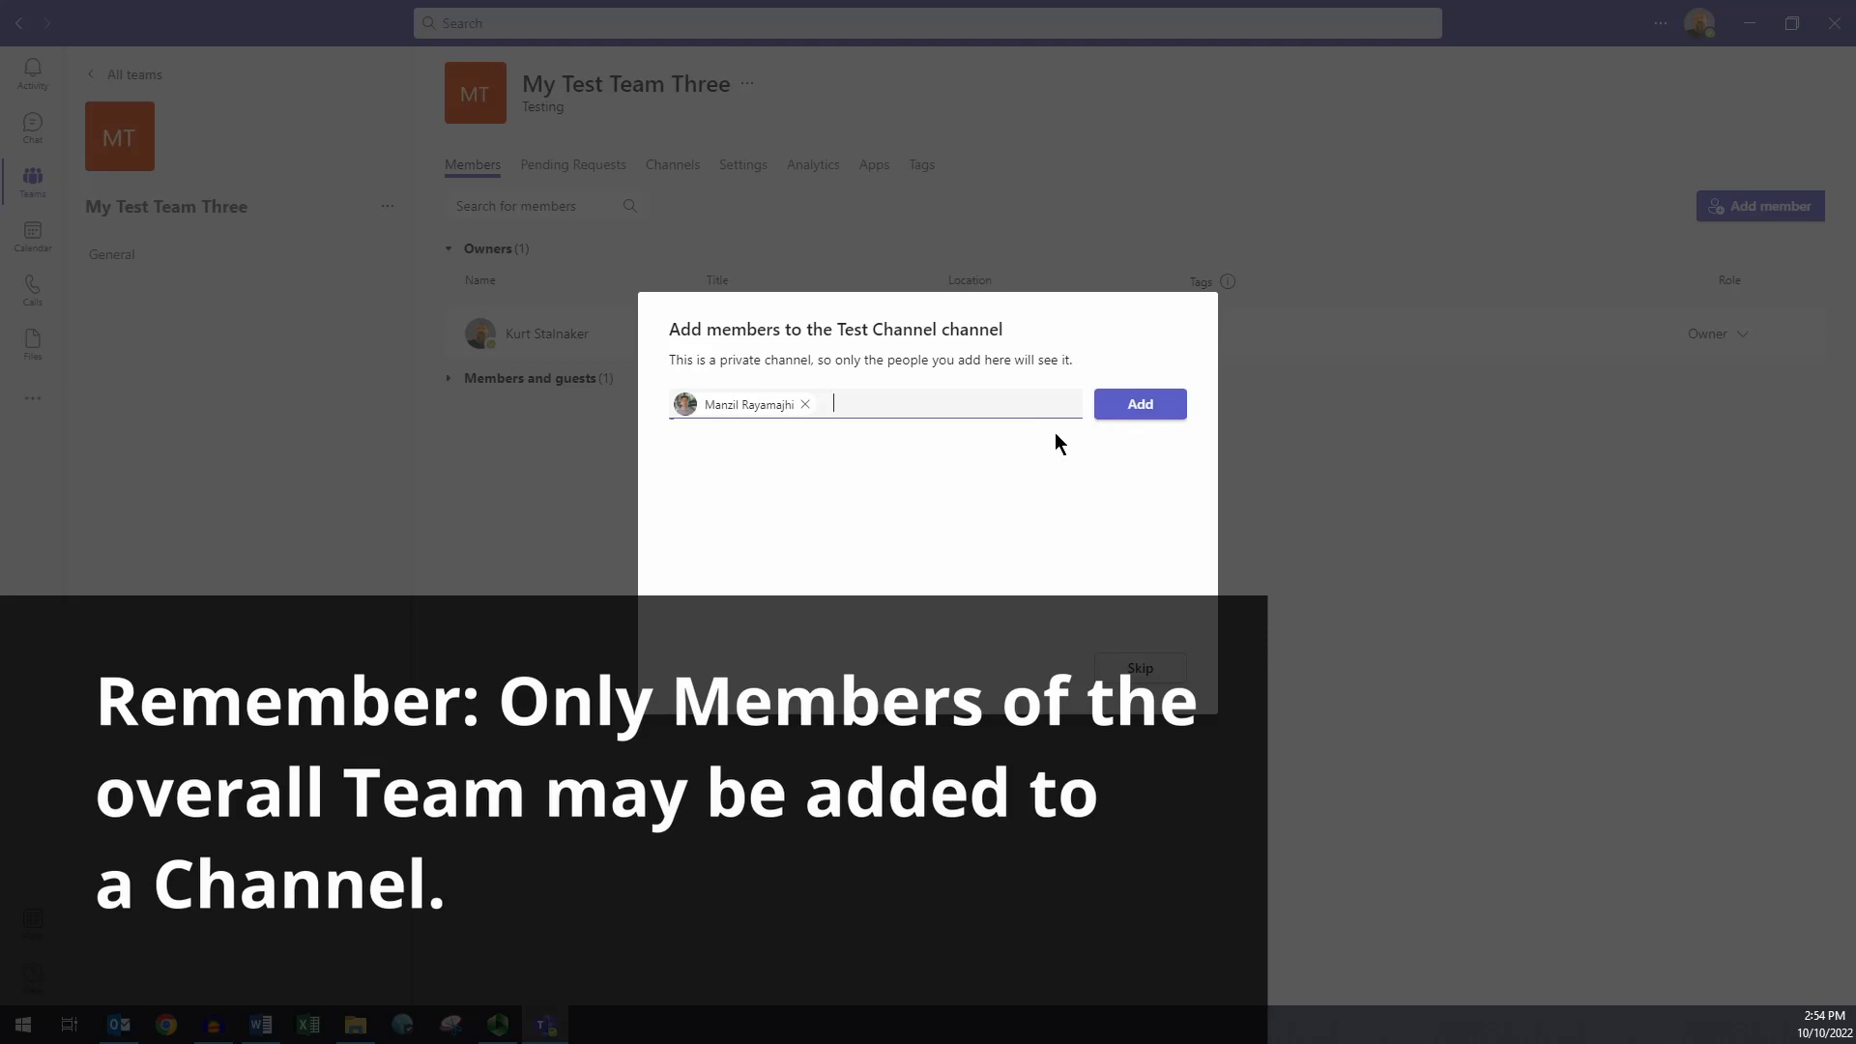
{"action": "left_click", "coordinate": [1119, 410]}
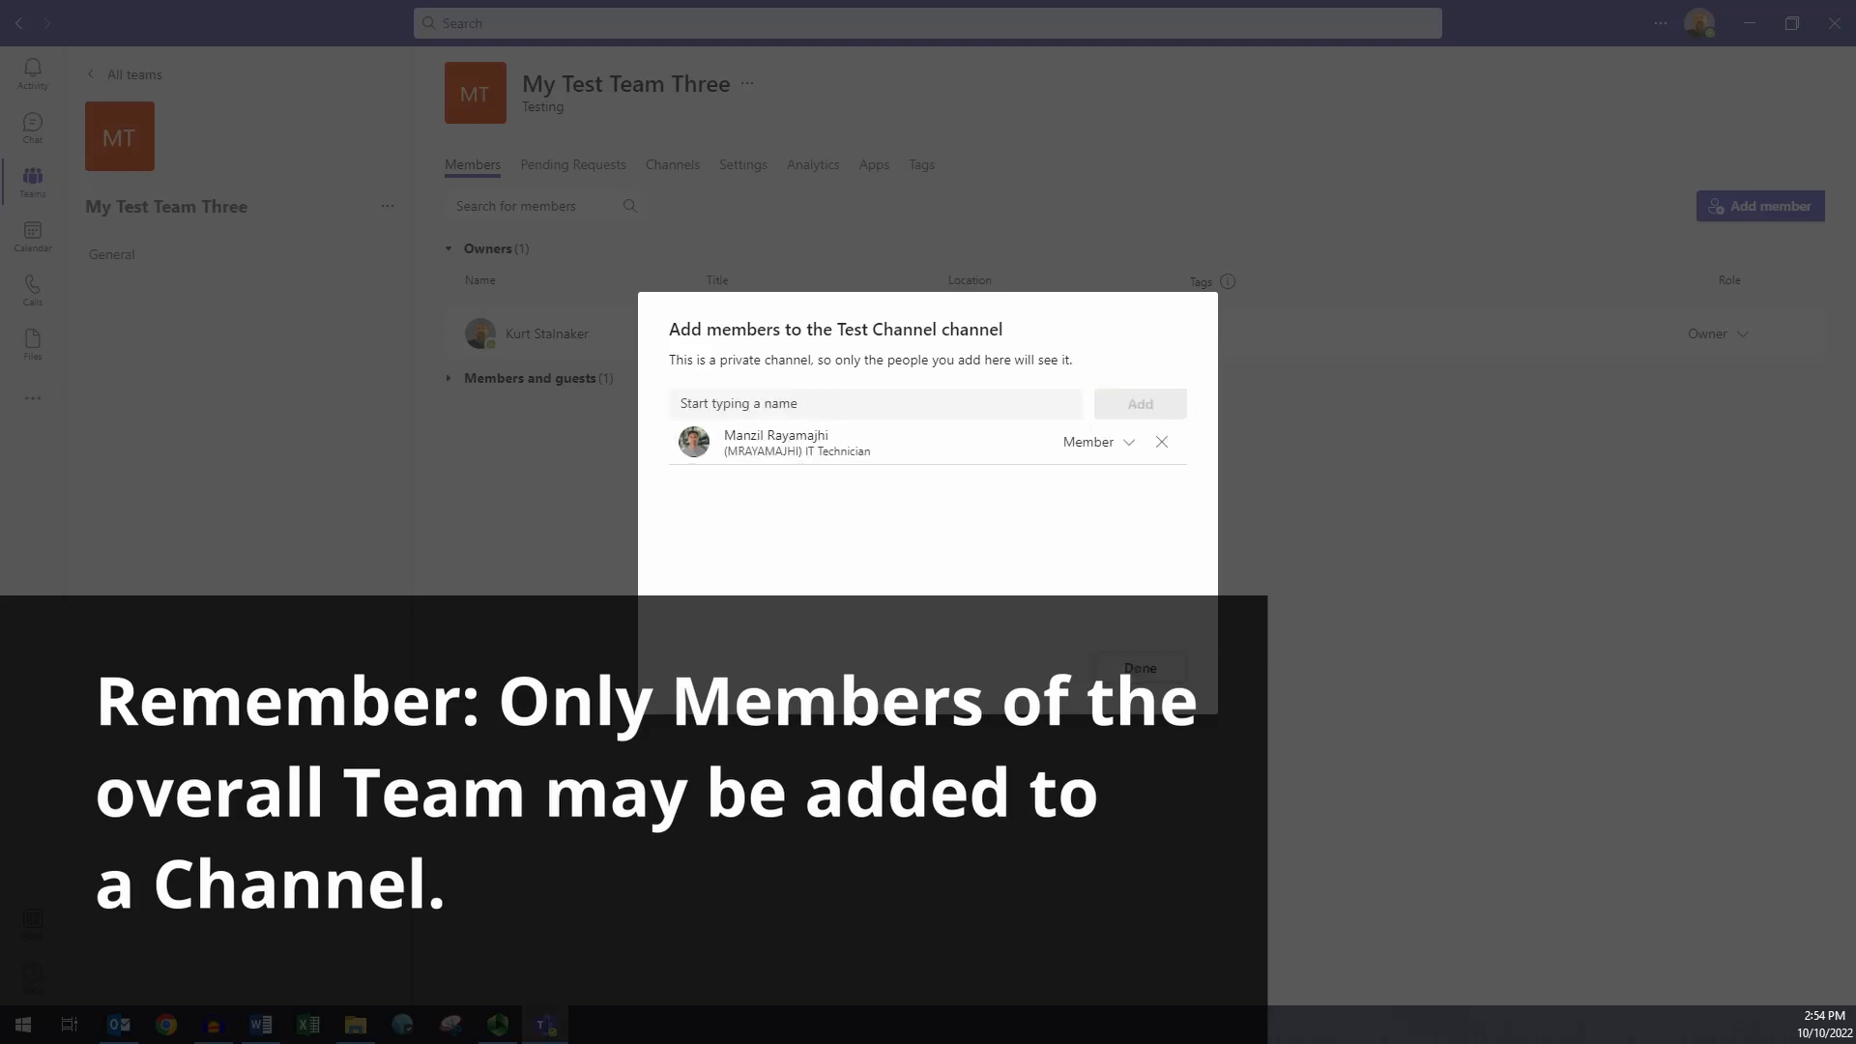
{"action": "left_click", "coordinate": [1131, 667]}
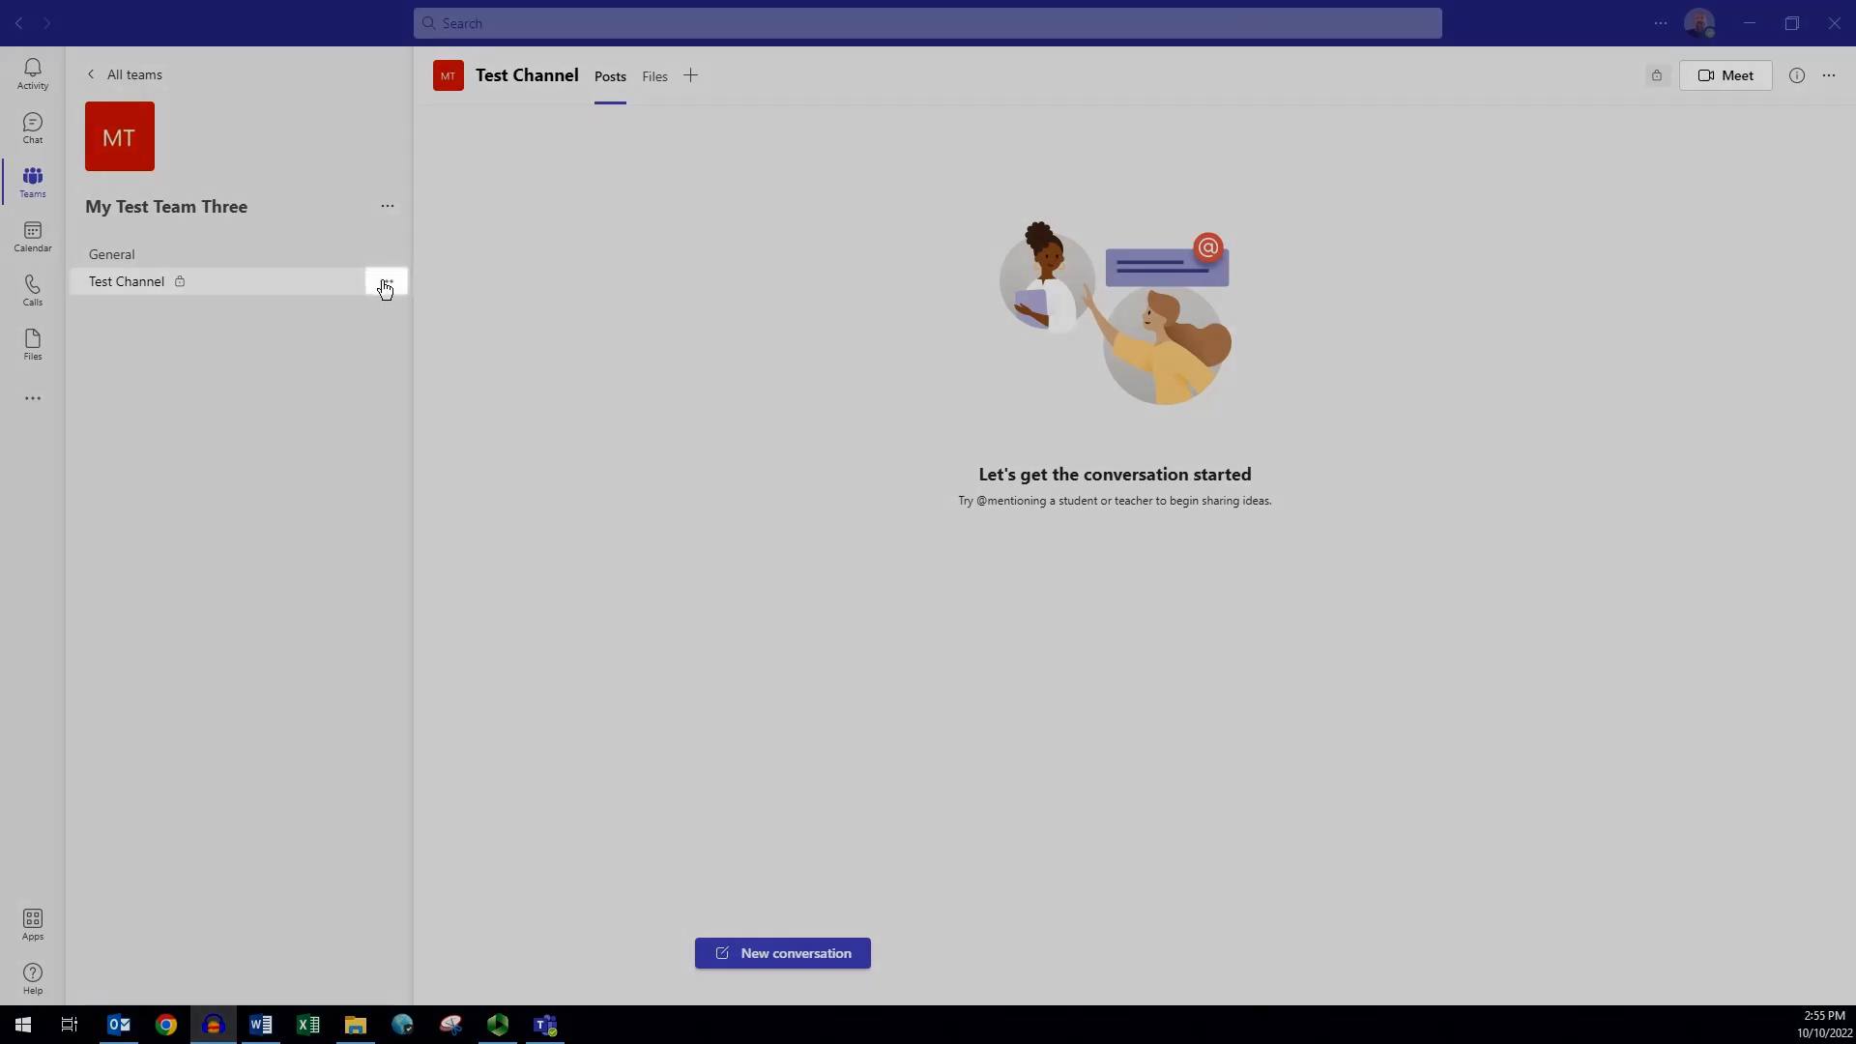
{"action": "left_click", "coordinate": [386, 283]}
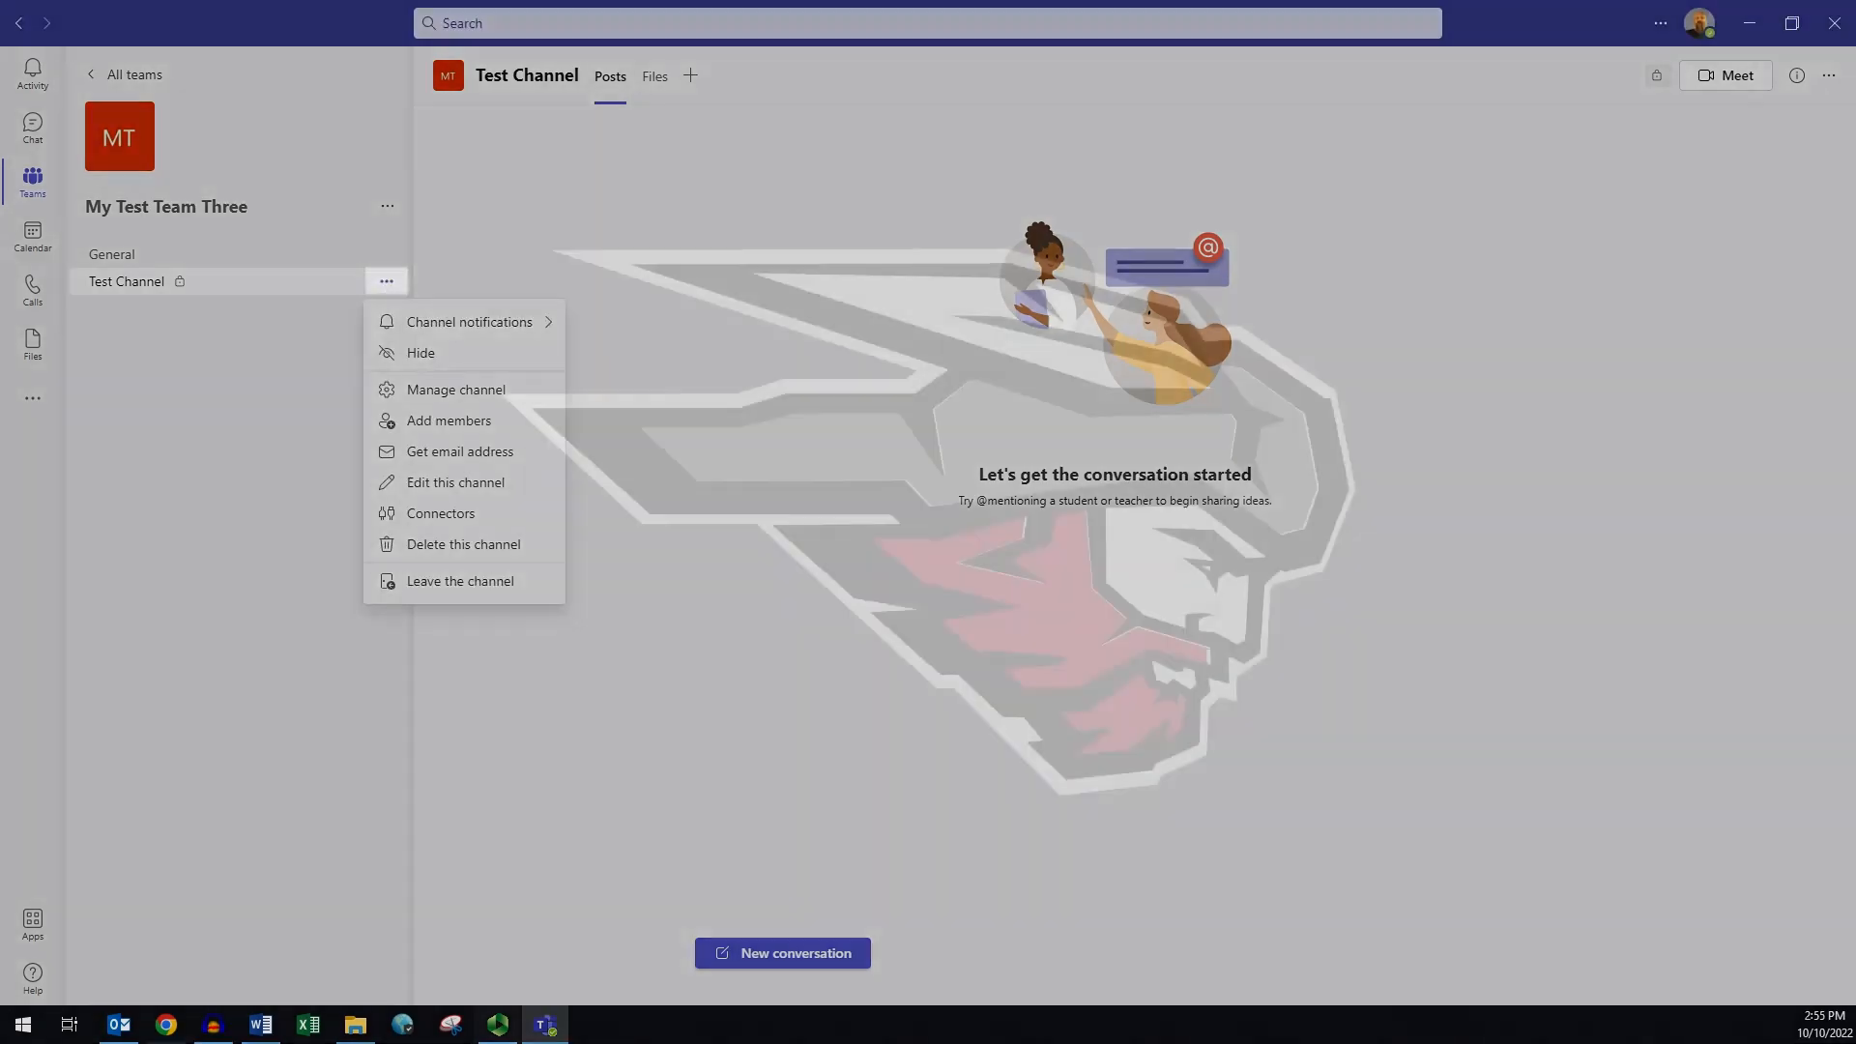